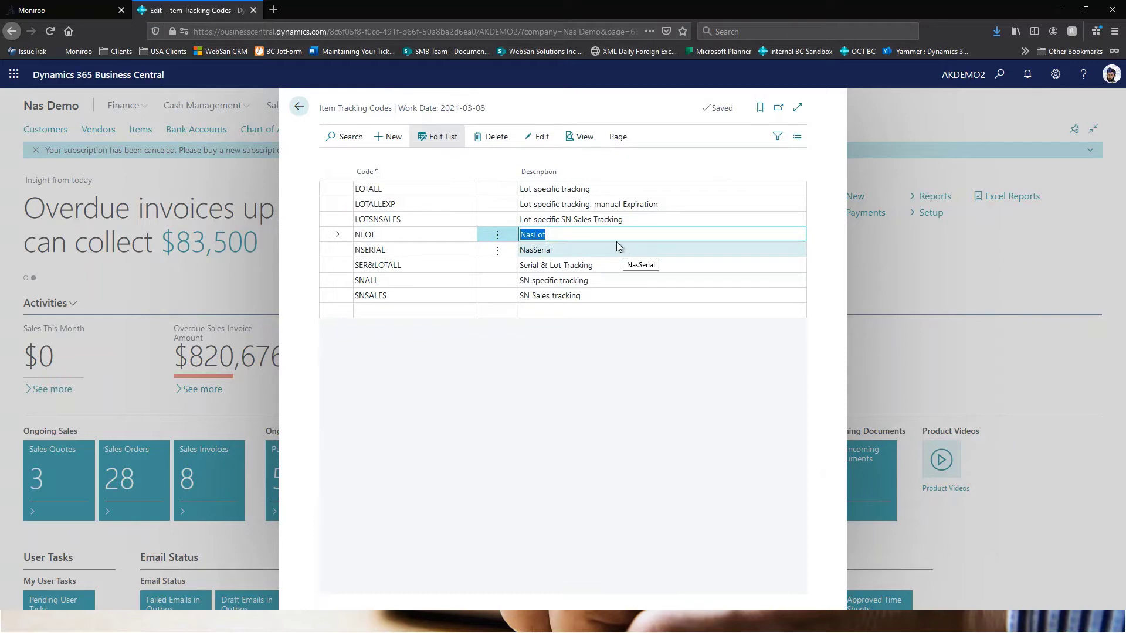
# Step: Examine the serial and lot tracking settings of the NLOT and NSERIAL item tracking codes, and return to the home page
pyautogui.click(587, 141)
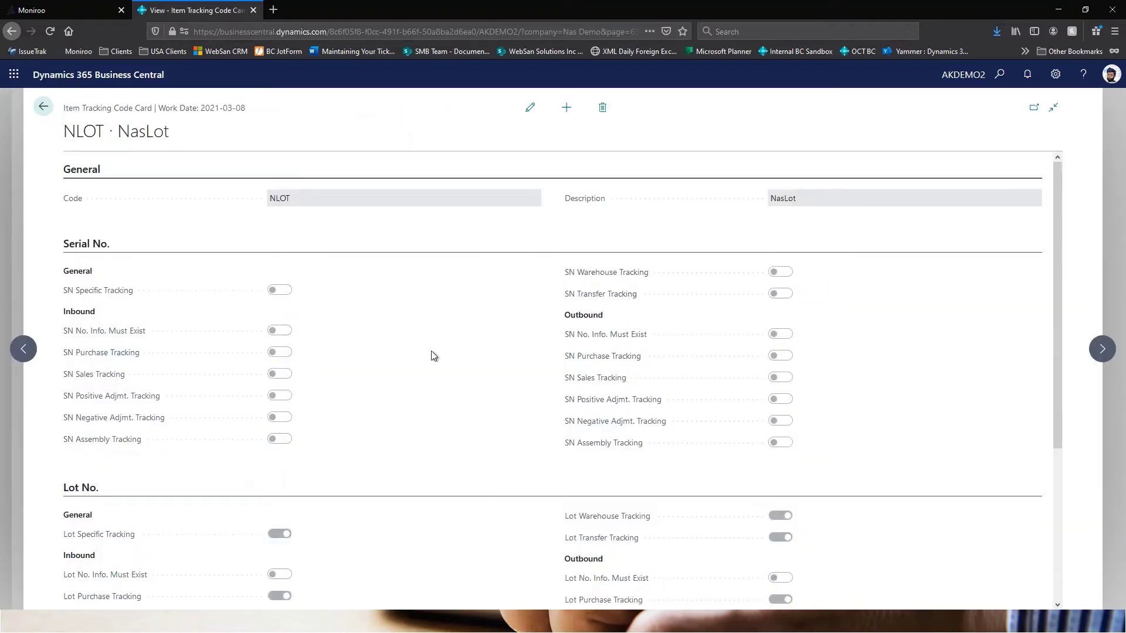
pyautogui.scroll(-3, 434, 356)
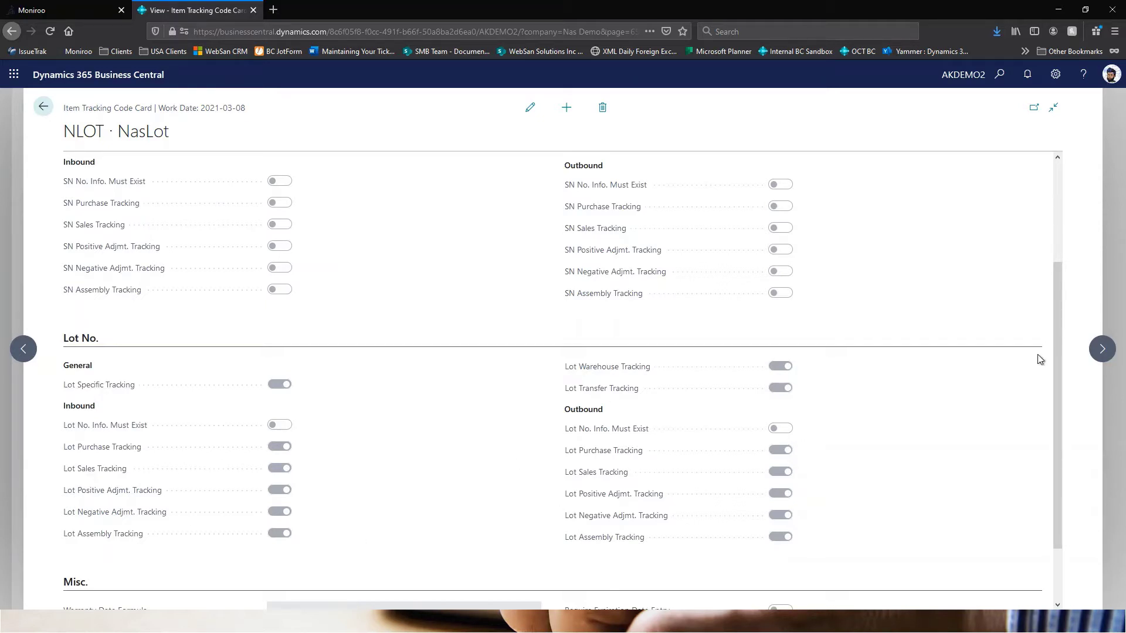
pyautogui.click(1102, 349)
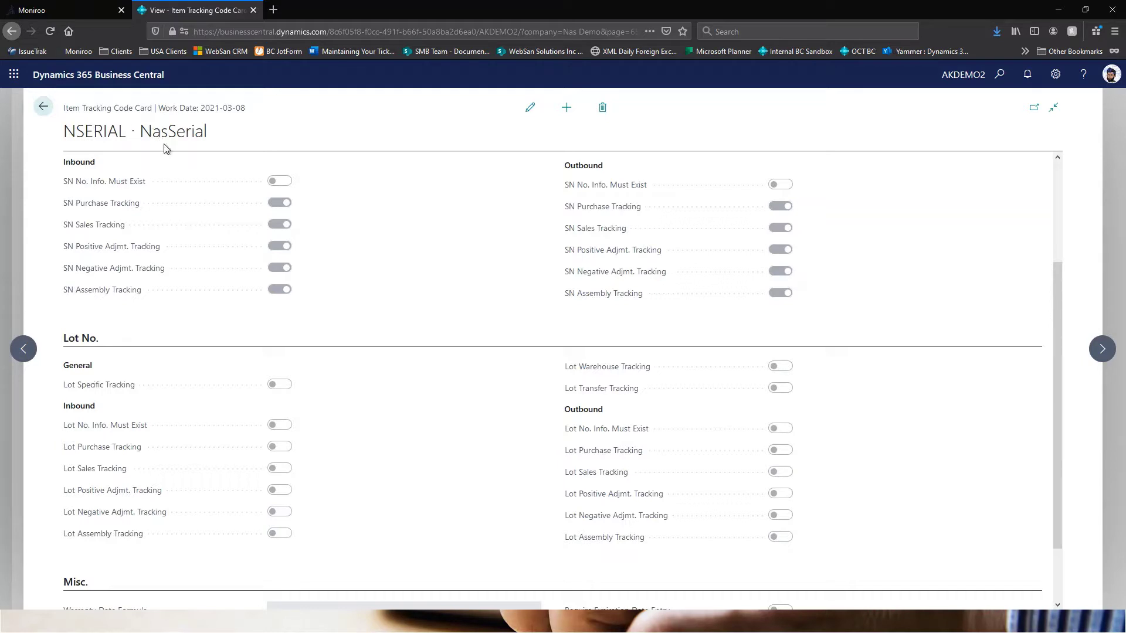
pyautogui.scroll(3, 387, 375)
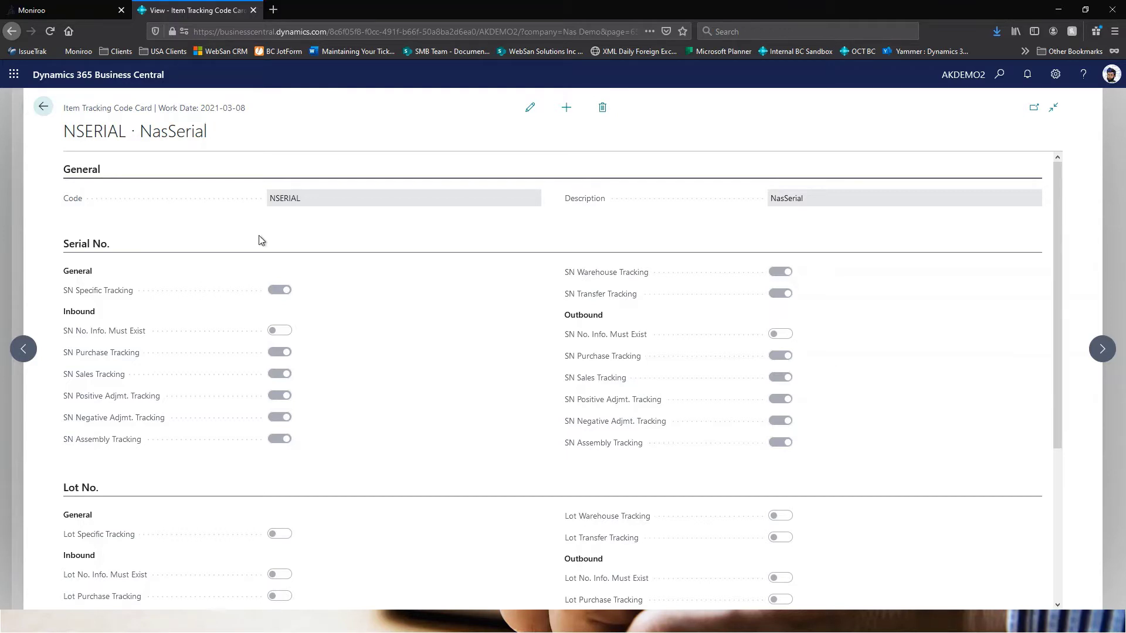
pyautogui.scroll(-5, 402, 352)
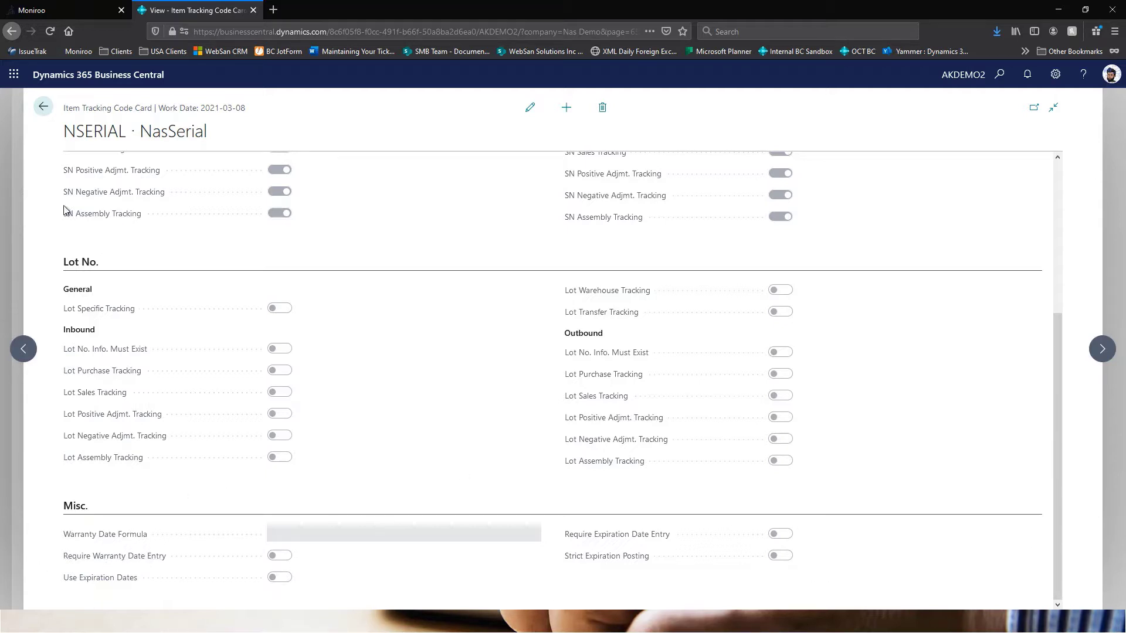
pyautogui.click(46, 108)
pyautogui.click(299, 106)
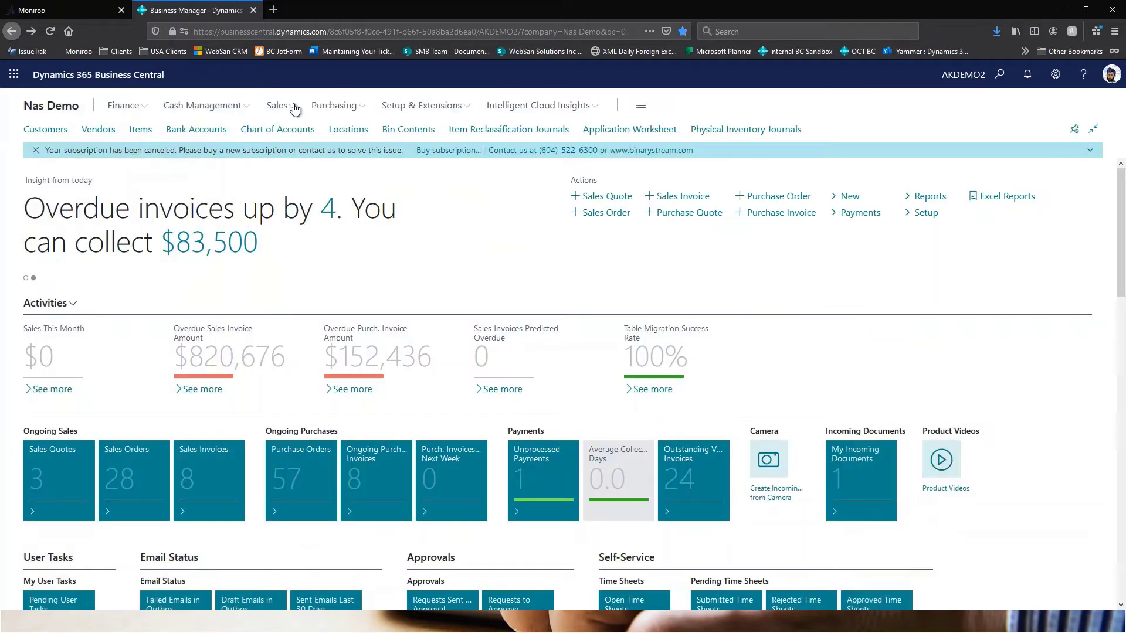
# Step: Open the item card of Nas Lot_Item (1019) and examine its item tracking code and lot number series
pyautogui.click(143, 131)
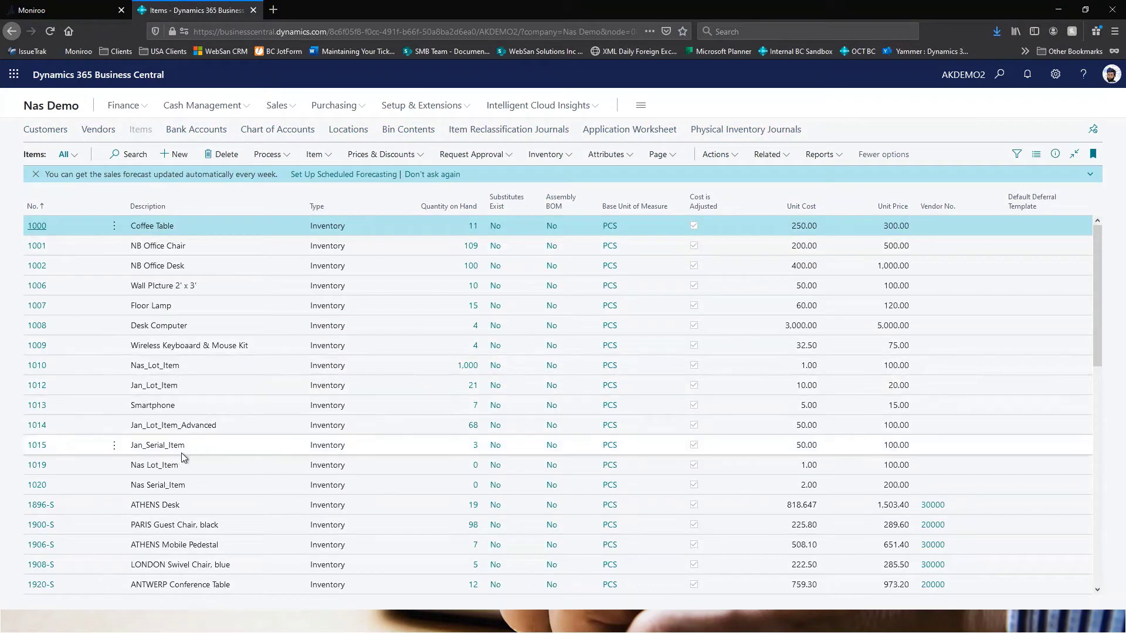
pyautogui.scroll(-1, 176, 452)
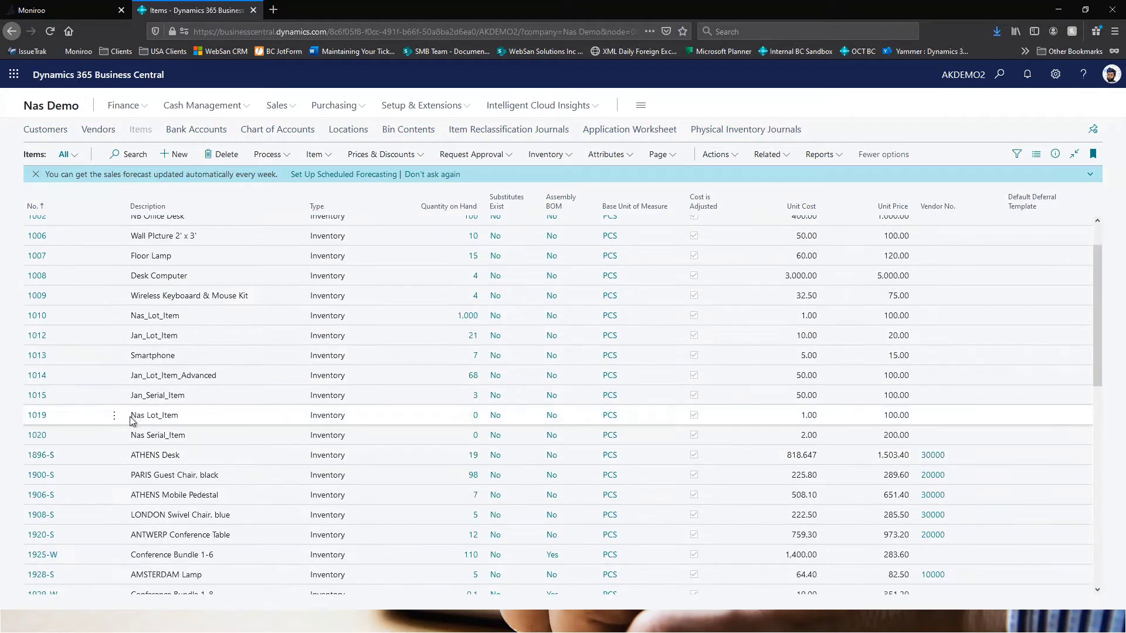
pyautogui.click(37, 416)
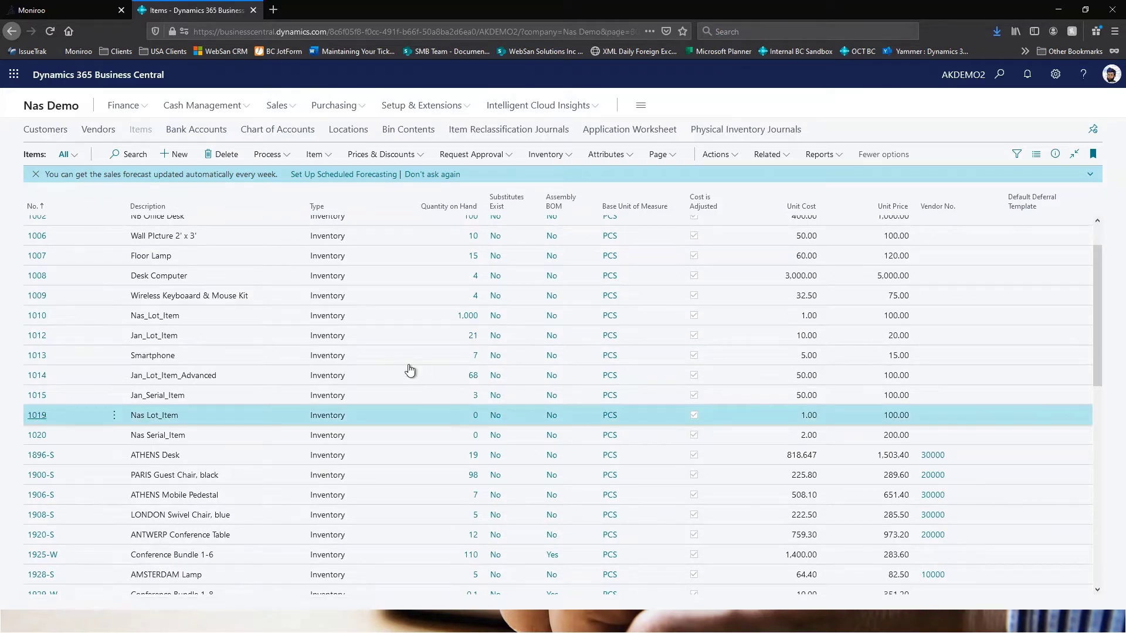
pyautogui.scroll(-1, 647, 403)
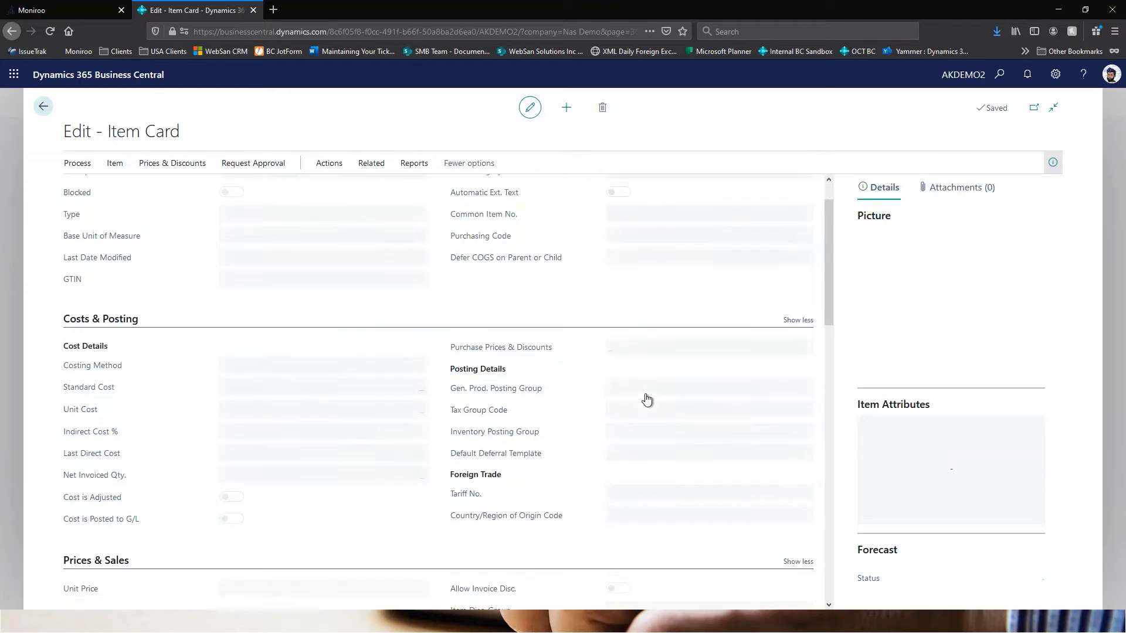
pyautogui.scroll(-15, 646, 400)
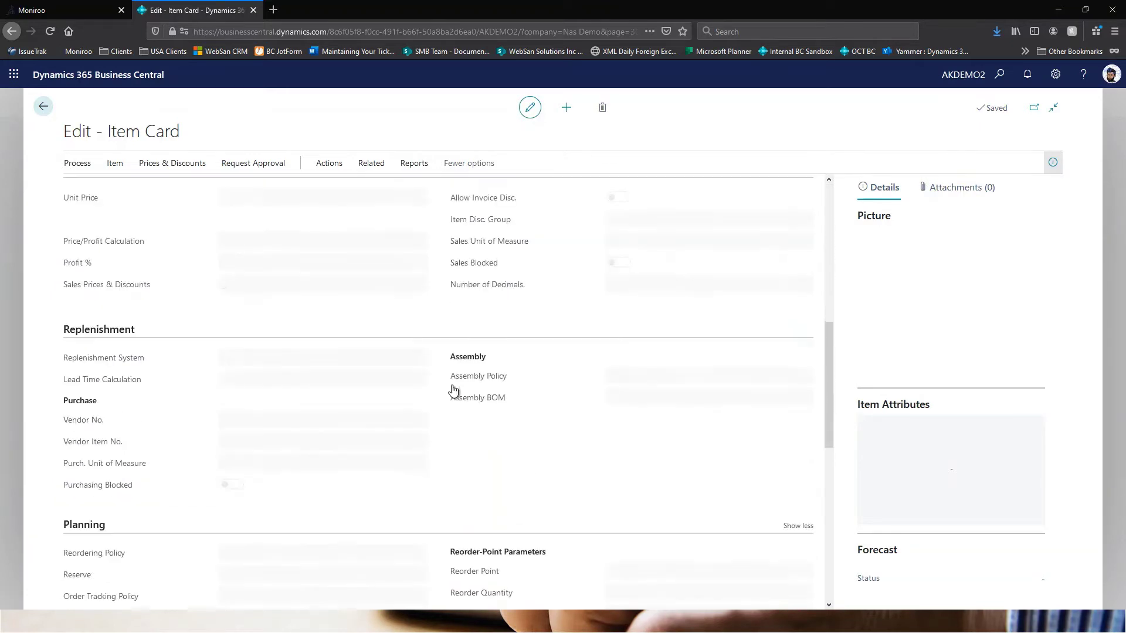
pyautogui.scroll(-5, 281, 442)
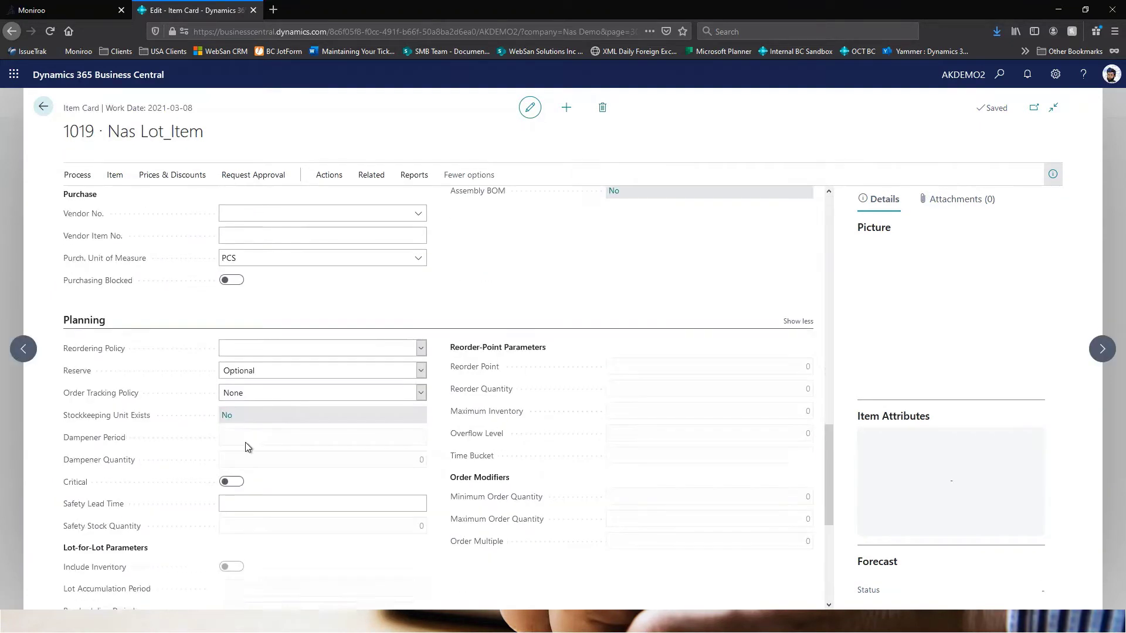
pyautogui.click(221, 404)
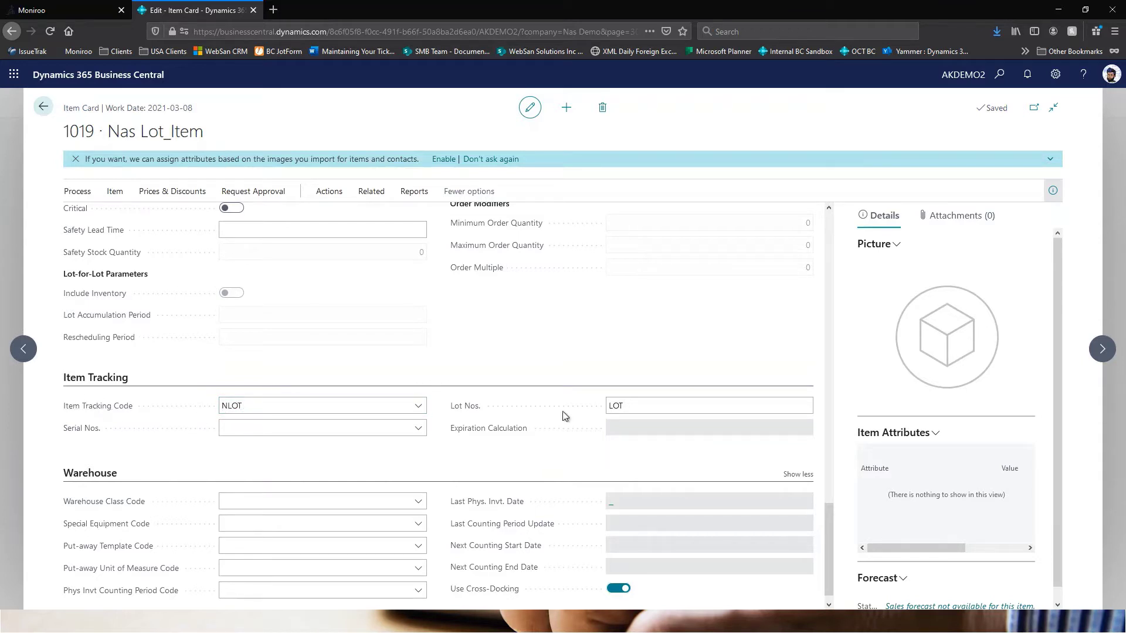
pyautogui.click(674, 410)
pyautogui.click(435, 407)
pyautogui.click(641, 406)
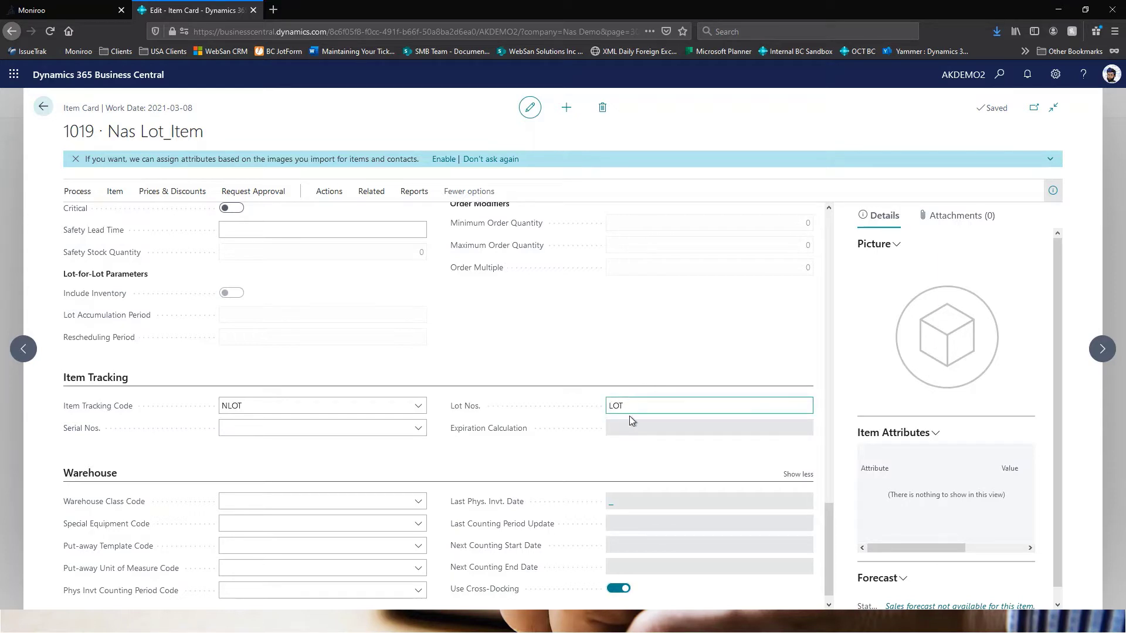
# Step: Examine the item tracking code and serial number series of Nas Serial_Item (1020), and return to the items list
pyautogui.click(1096, 350)
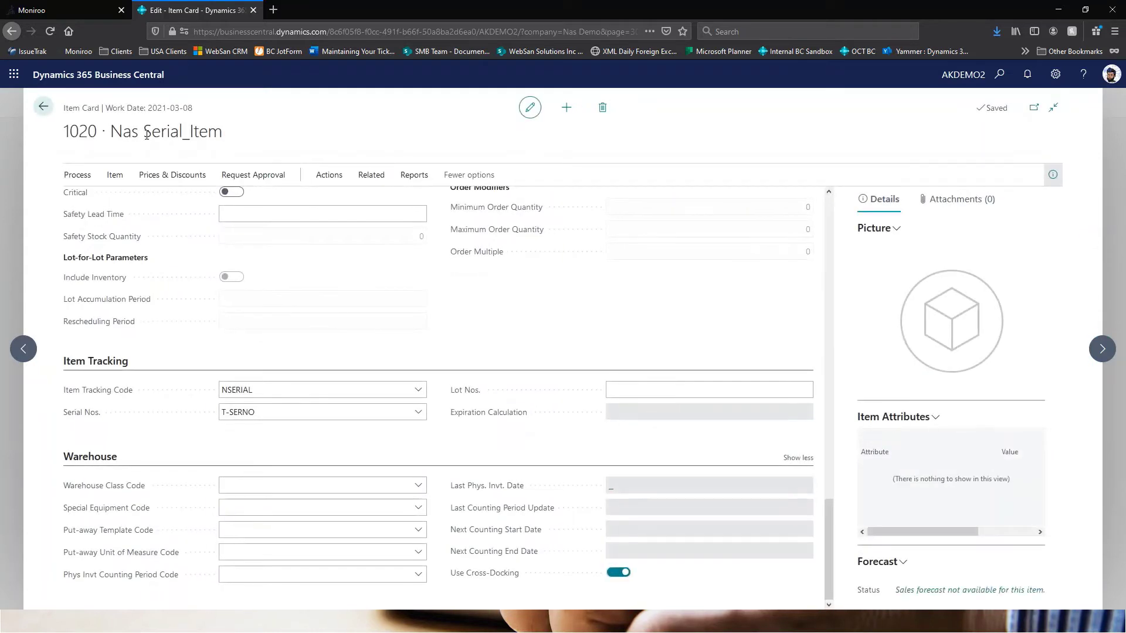
pyautogui.moveTo(146, 134); pyautogui.dragTo(221, 134)
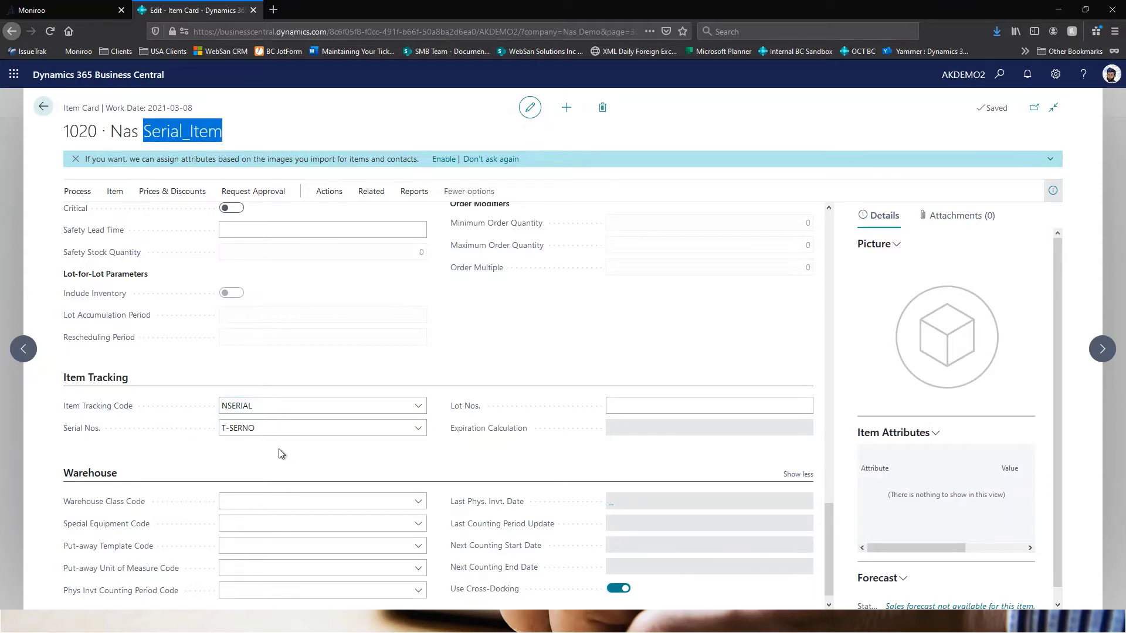
pyautogui.click(237, 434)
pyautogui.click(301, 359)
pyautogui.click(43, 107)
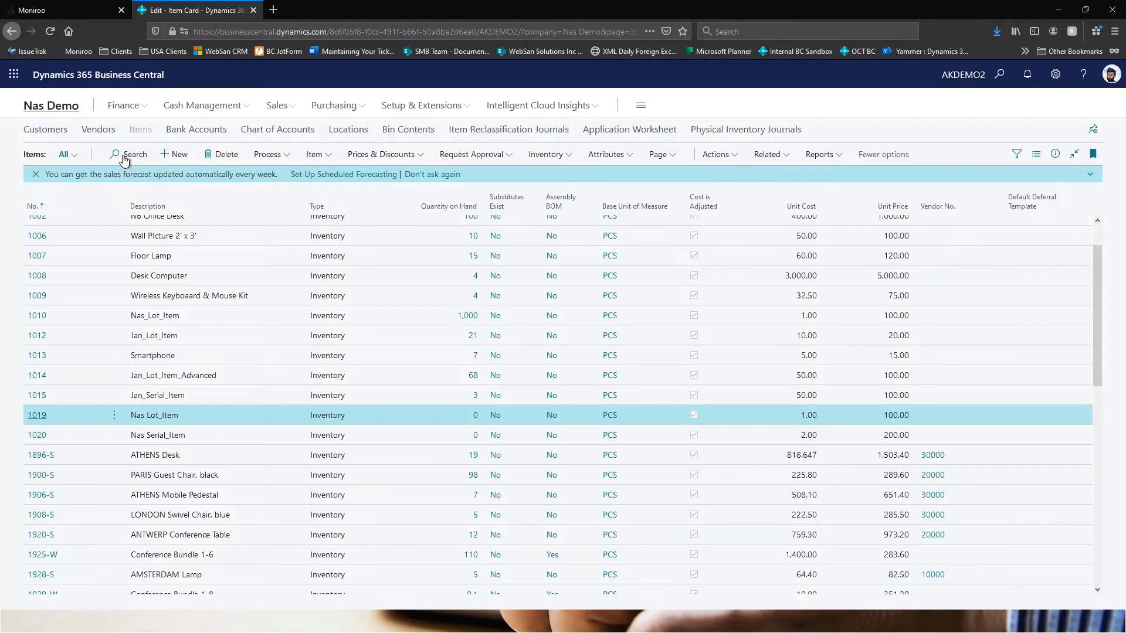
# Step: Sort the purchase orders by number in descending order and open the open Fabrikam, Inc. TEST order dated 2021-03-08
pyautogui.click(338, 109)
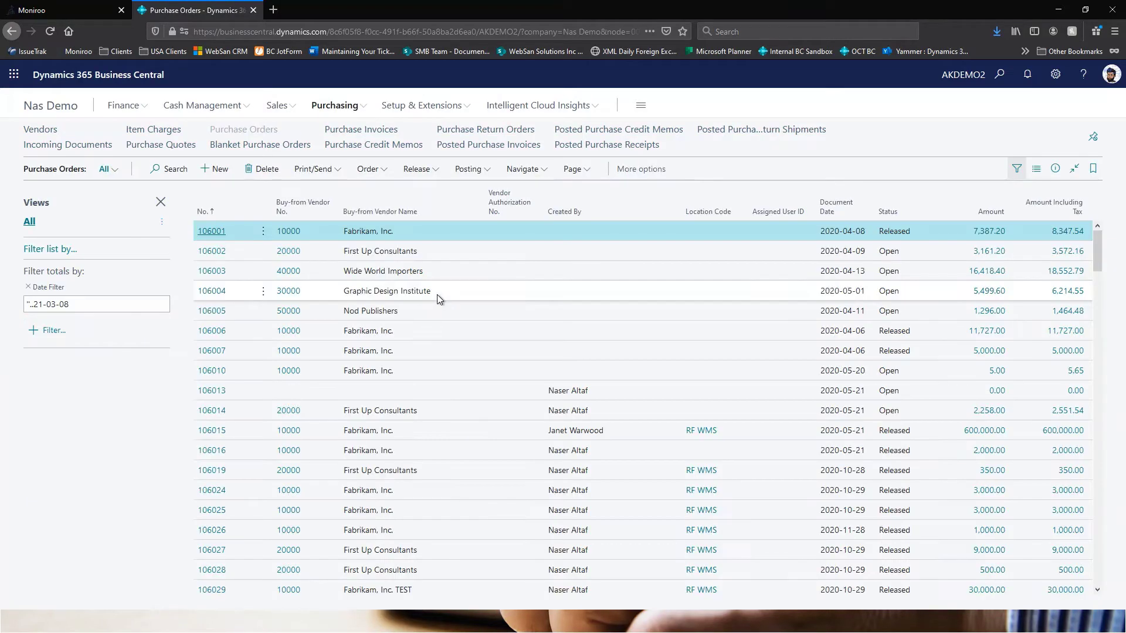
pyautogui.click(203, 213)
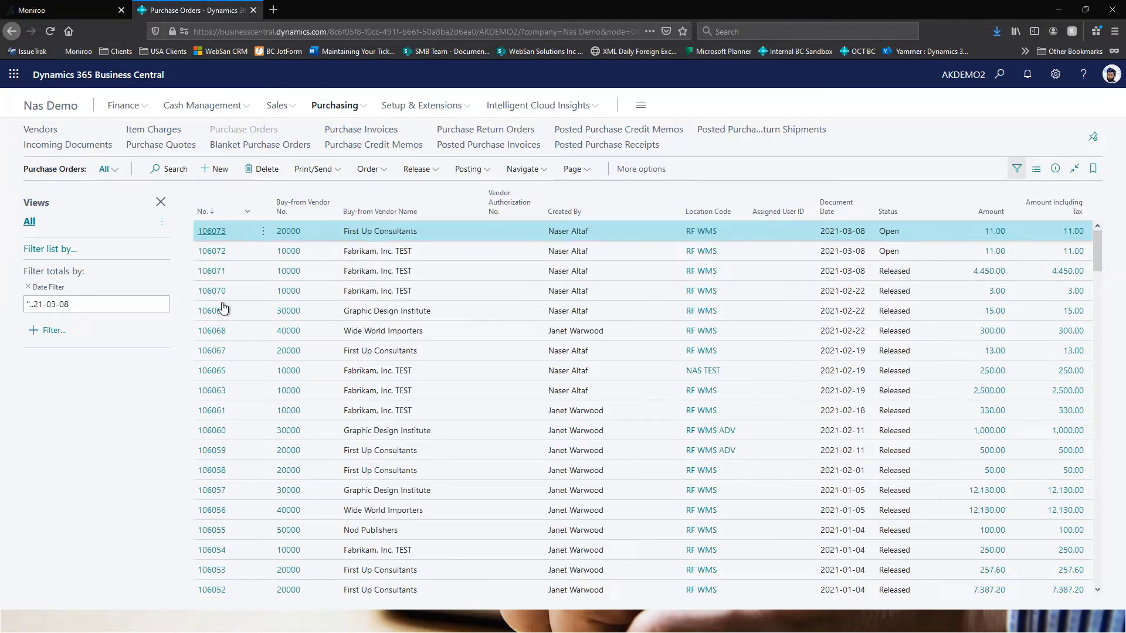
pyautogui.click(204, 251)
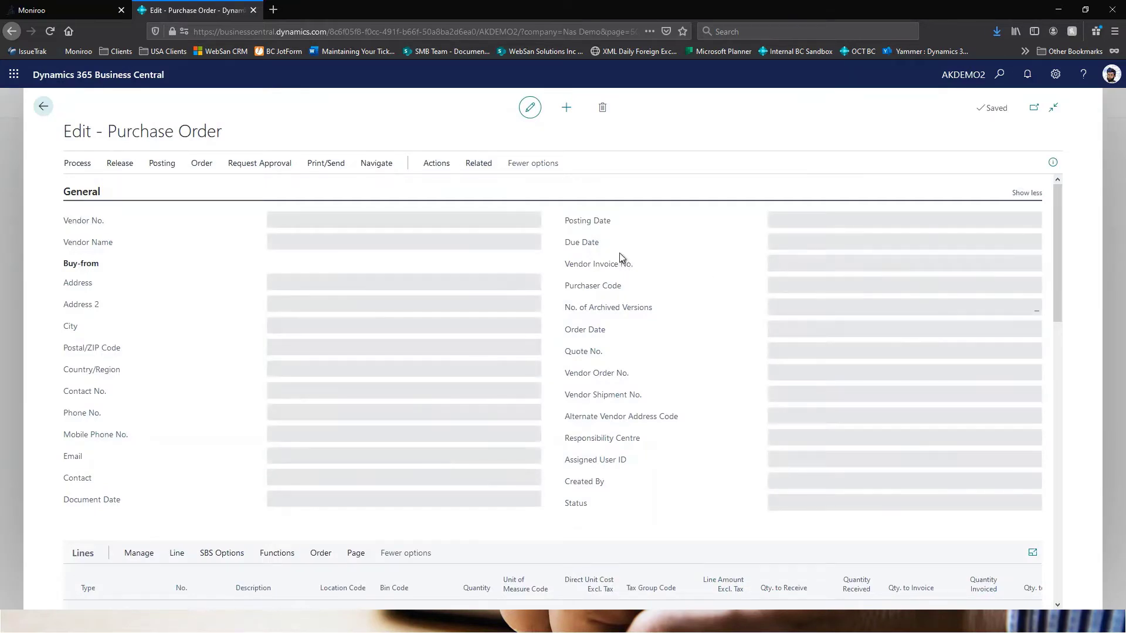
# Step: Examine the item numbers, descriptions and quantities on the purchase order lines for Nas Lot_Item and Nas Serial_Item
pyautogui.scroll(-2, 633, 262)
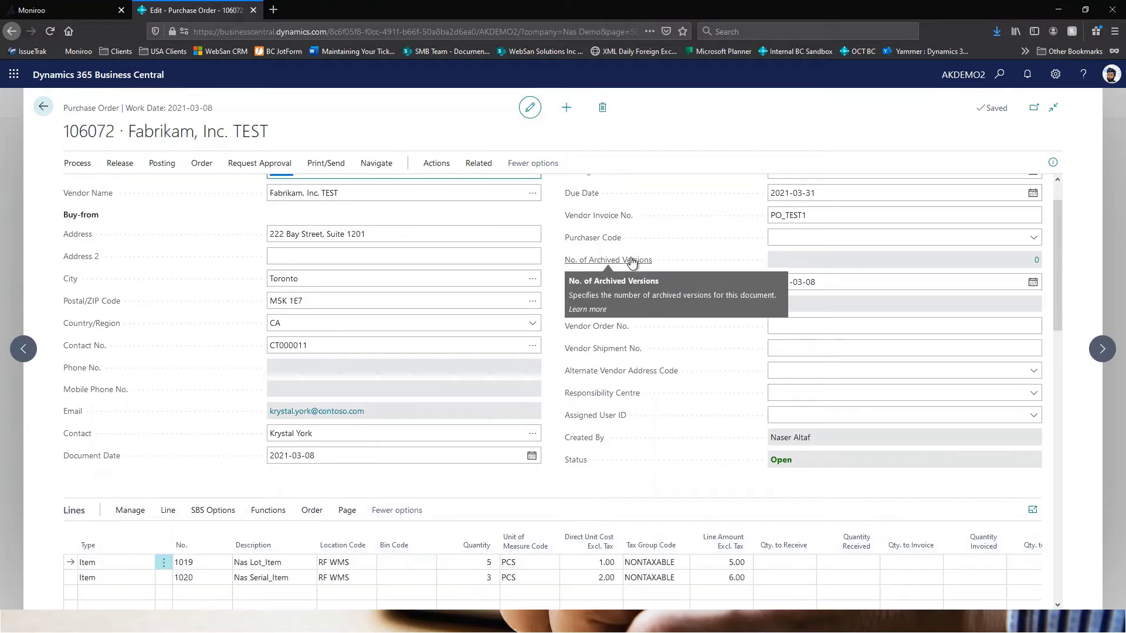
pyautogui.scroll(-1, 707, 391)
pyautogui.scroll(-3, 707, 391)
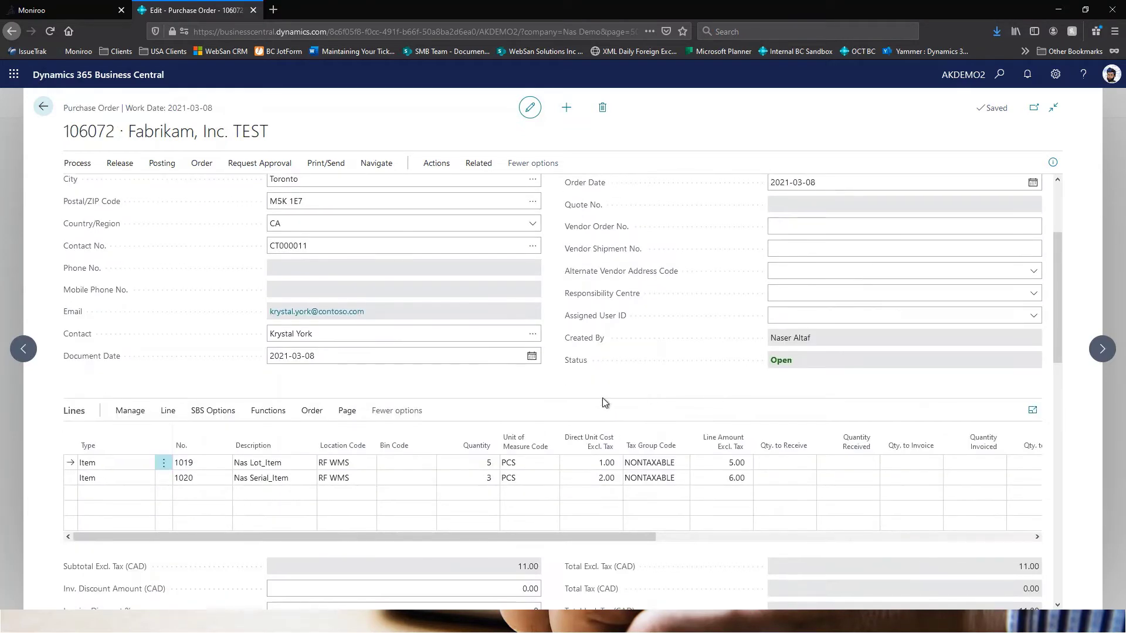
pyautogui.click(195, 463)
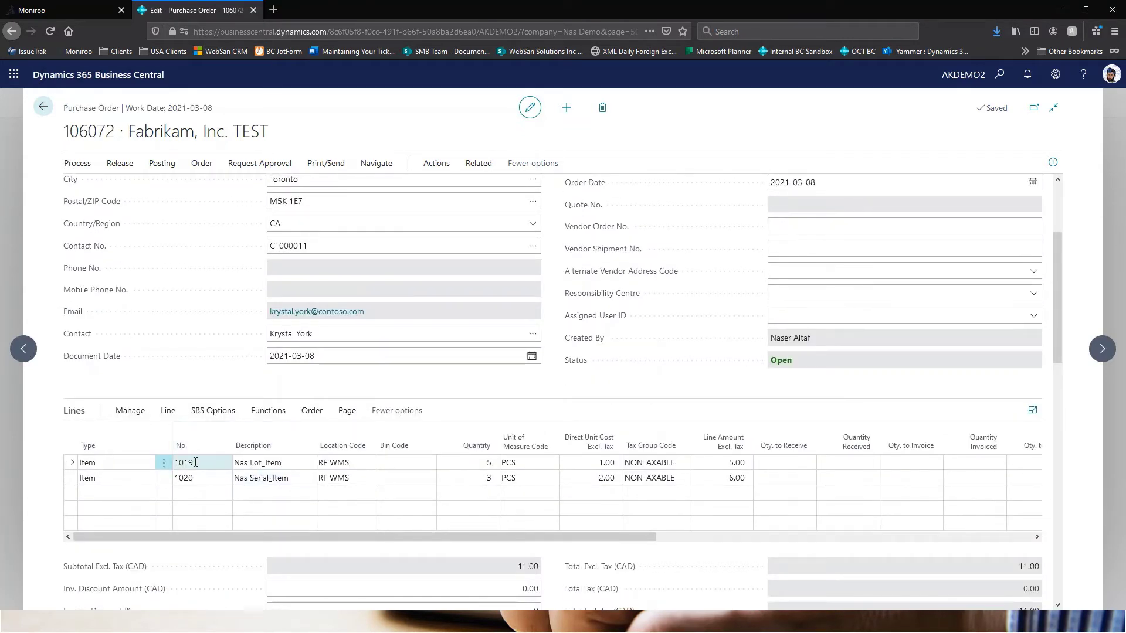
pyautogui.click(252, 463)
pyautogui.click(185, 462)
pyautogui.click(252, 463)
pyautogui.click(240, 477)
pyautogui.click(335, 487)
pyautogui.click(493, 478)
pyautogui.click(522, 463)
pyautogui.click(500, 359)
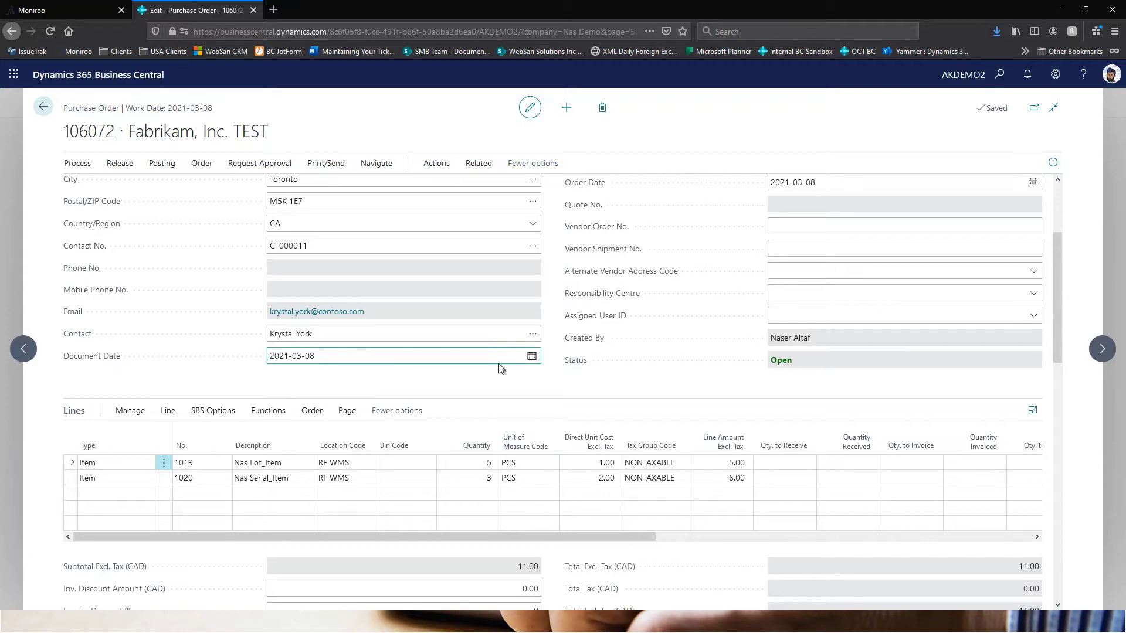
pyautogui.click(442, 288)
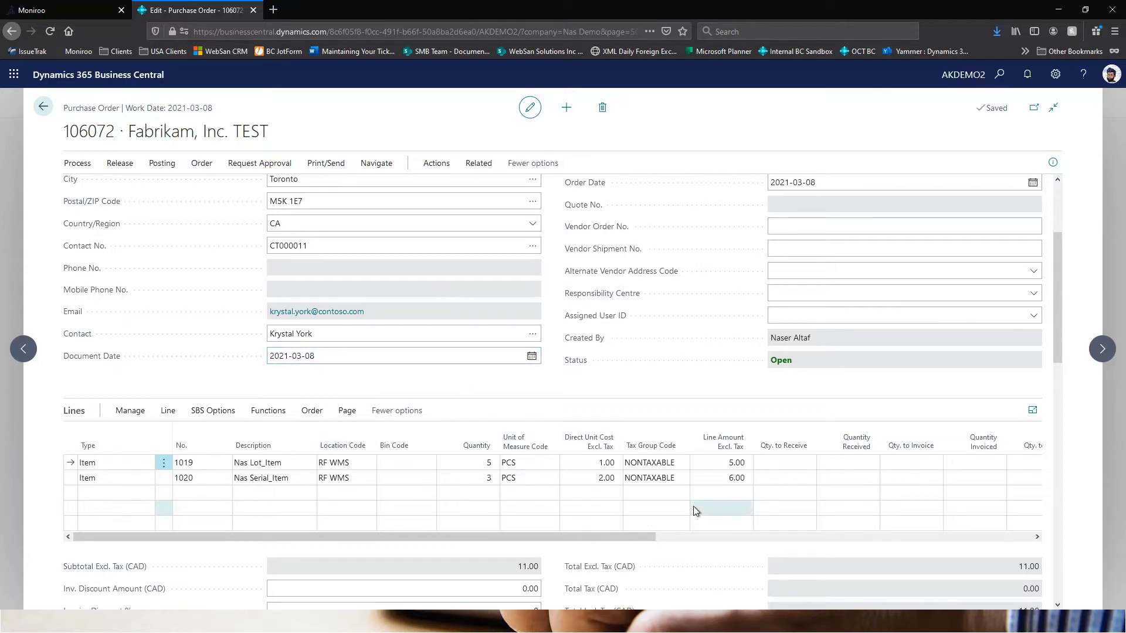
pyautogui.scroll(1, 678, 529)
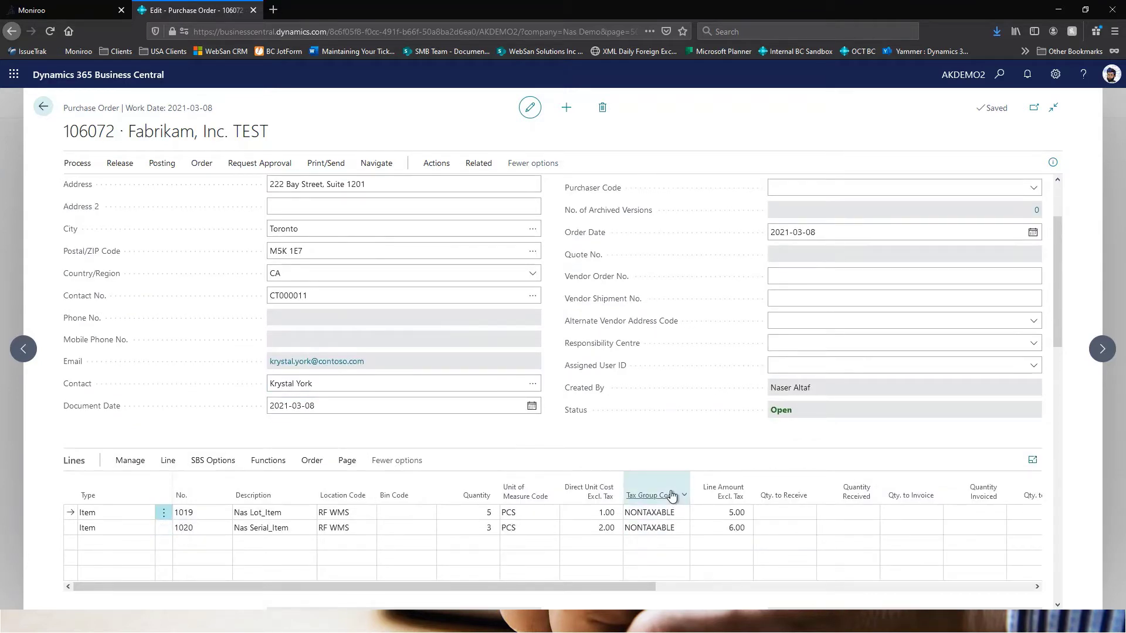
pyautogui.moveTo(671, 496)
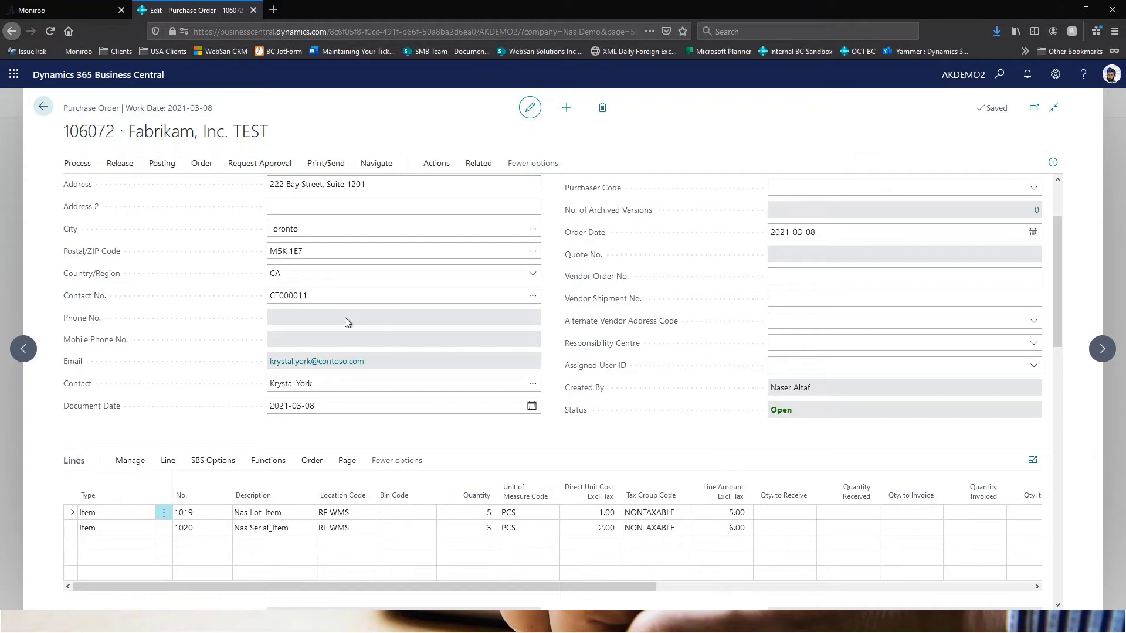
# Step: Release the purchase order and create a warehouse receipt from it, acknowledging the creation notice
pyautogui.click(120, 163)
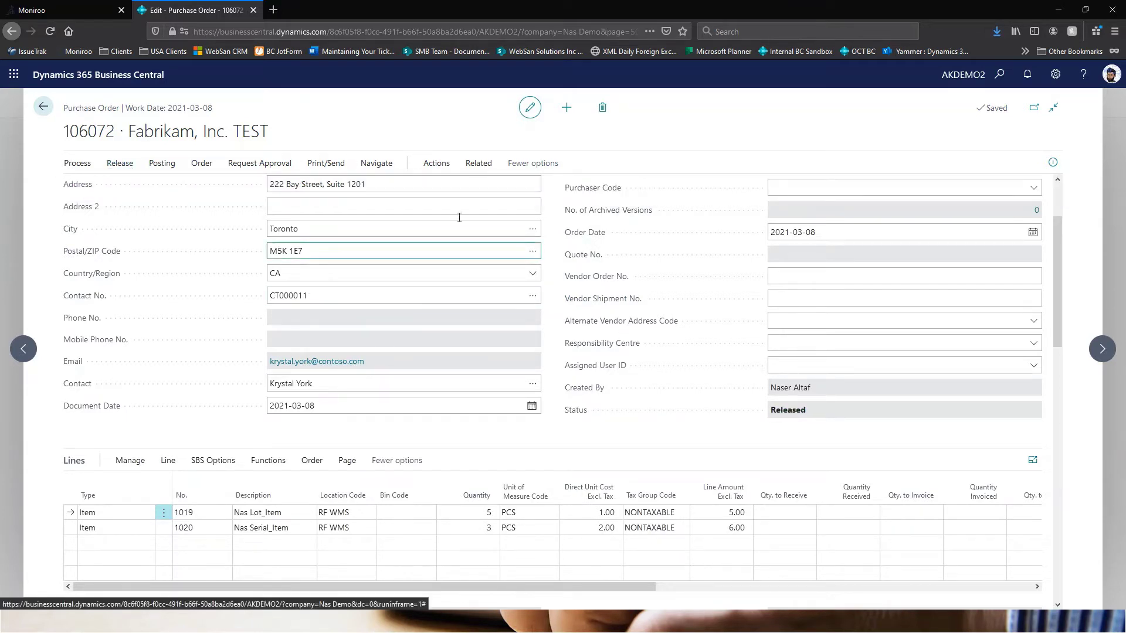
pyautogui.click(442, 172)
pyautogui.click(263, 188)
pyautogui.click(301, 211)
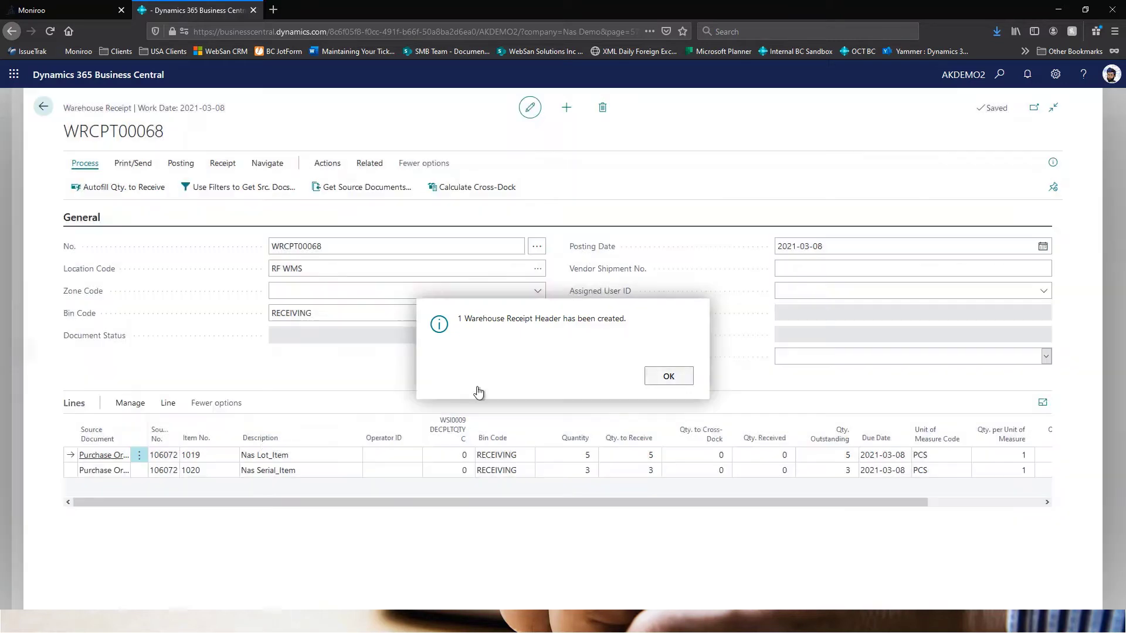
pyautogui.click(669, 378)
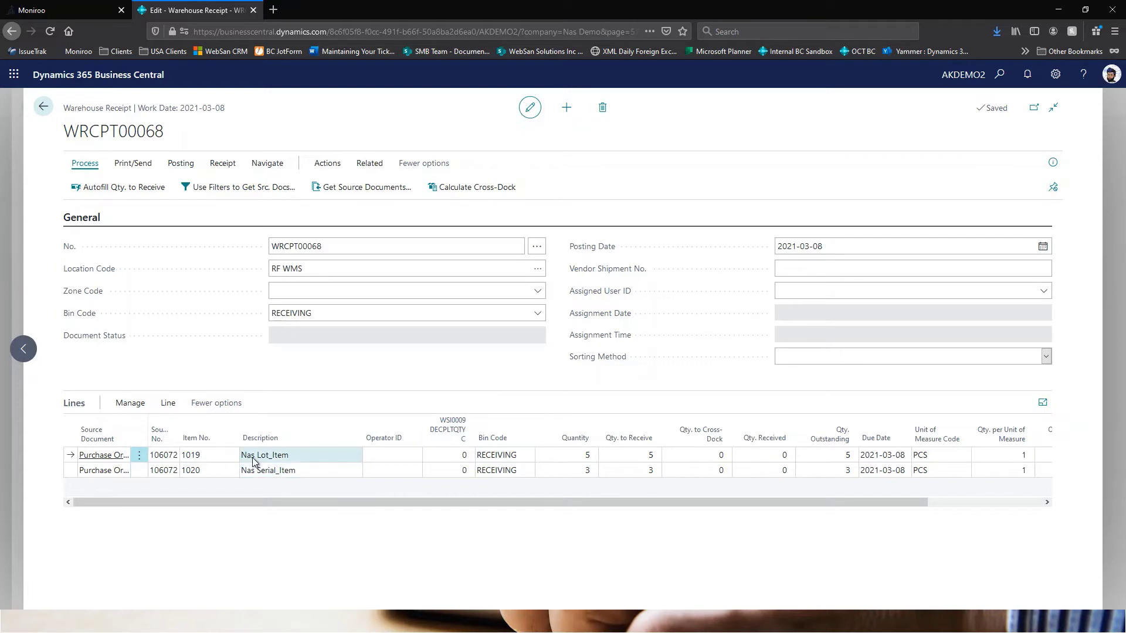
# Step: Open the item tracking lines of the Nas Lot_Item receipt line and check the lot number, quantity and quantity to handle
pyautogui.click(168, 404)
pyautogui.click(443, 436)
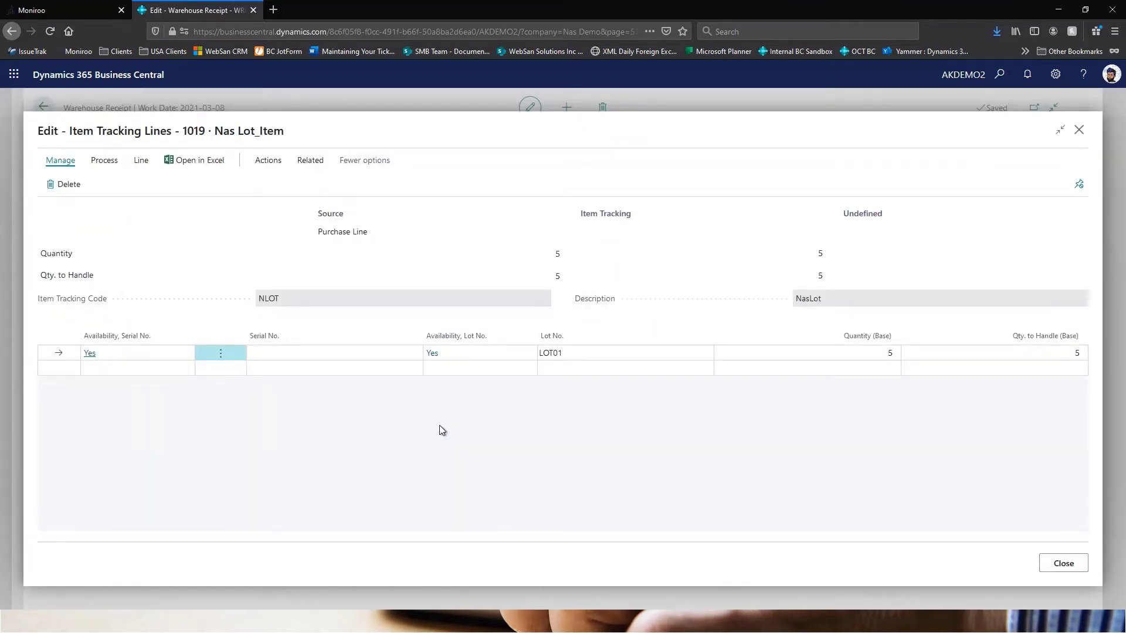
pyautogui.click(568, 353)
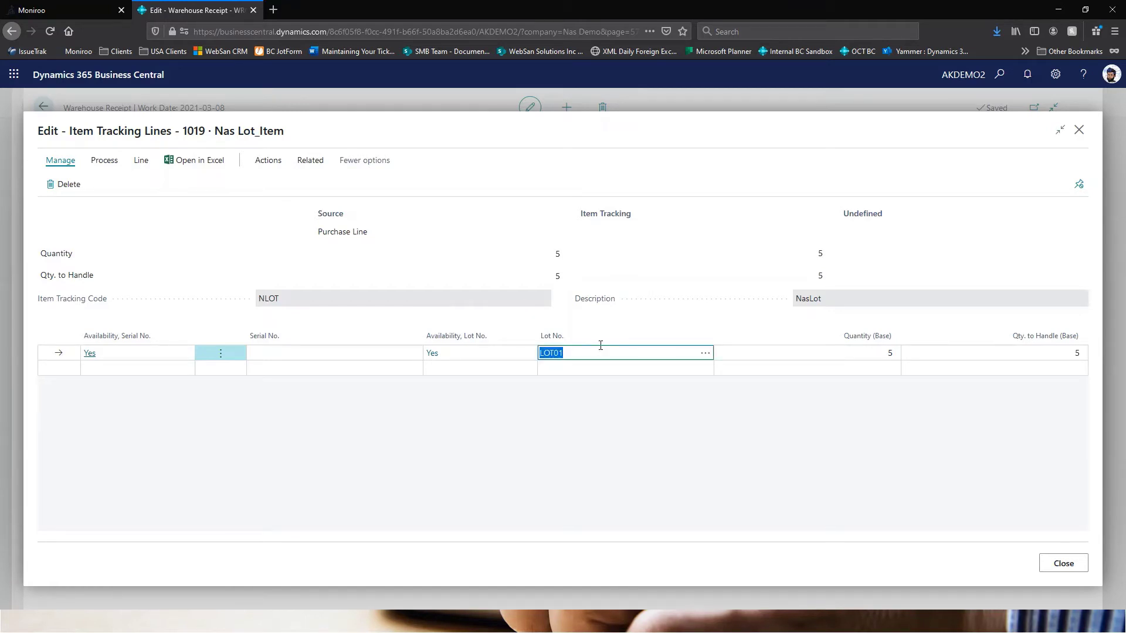
pyautogui.click(836, 354)
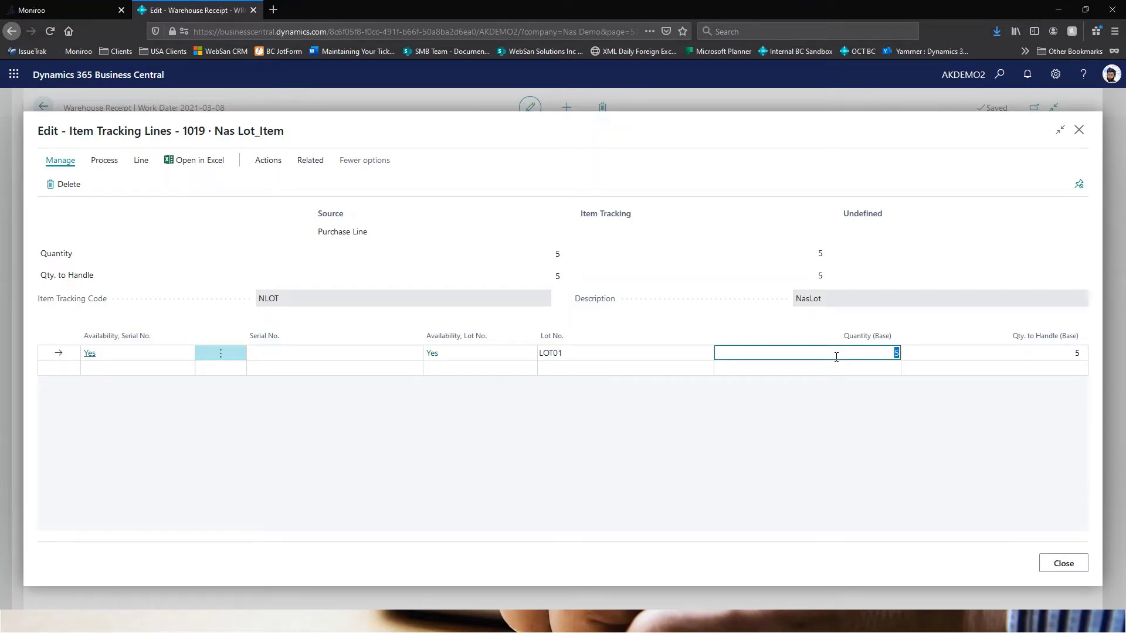
pyautogui.click(1045, 353)
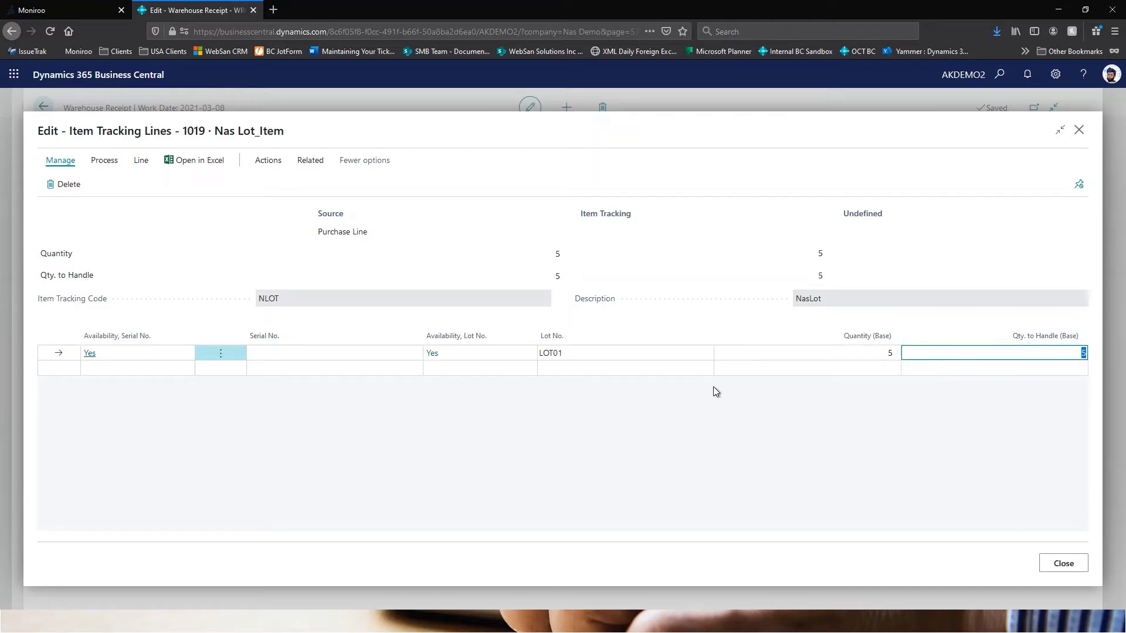
# Step: Add lot LOT02 with quantity 2, set LOT01's quantity to 3, and close the item tracking lines of Nas Lot_Item
pyautogui.click(678, 369)
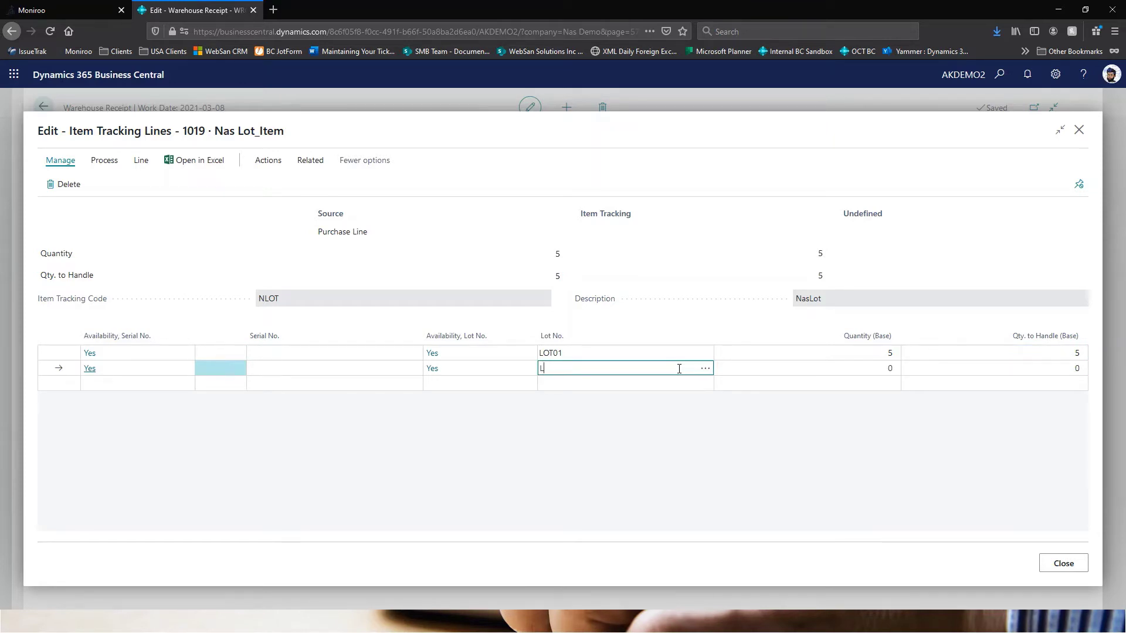
pyautogui.press('Tab')
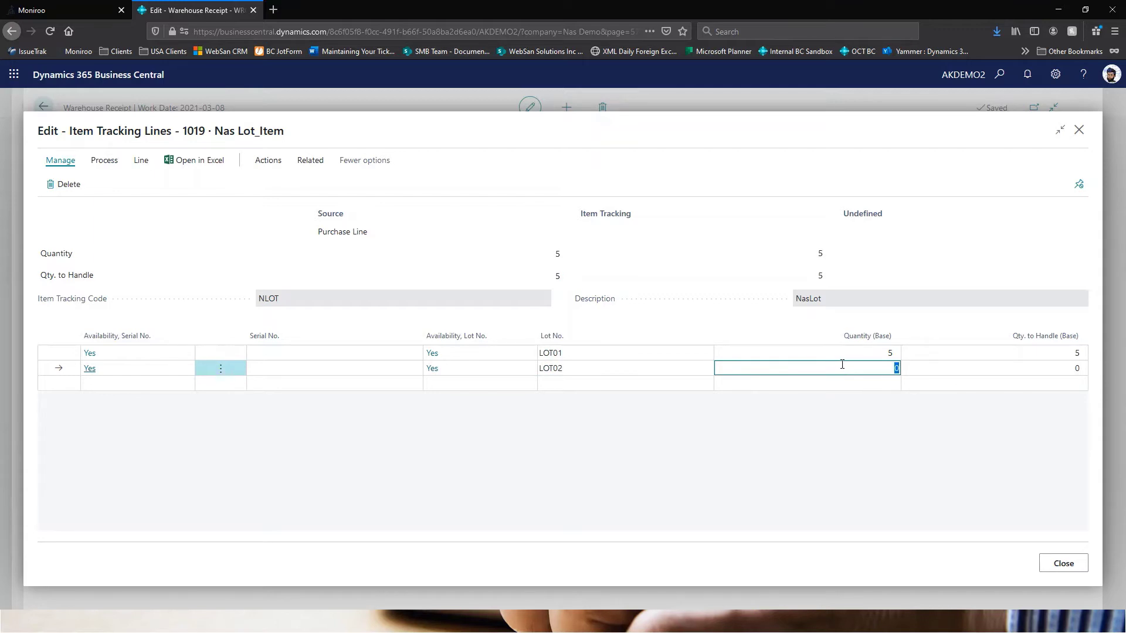
pyautogui.click(846, 355)
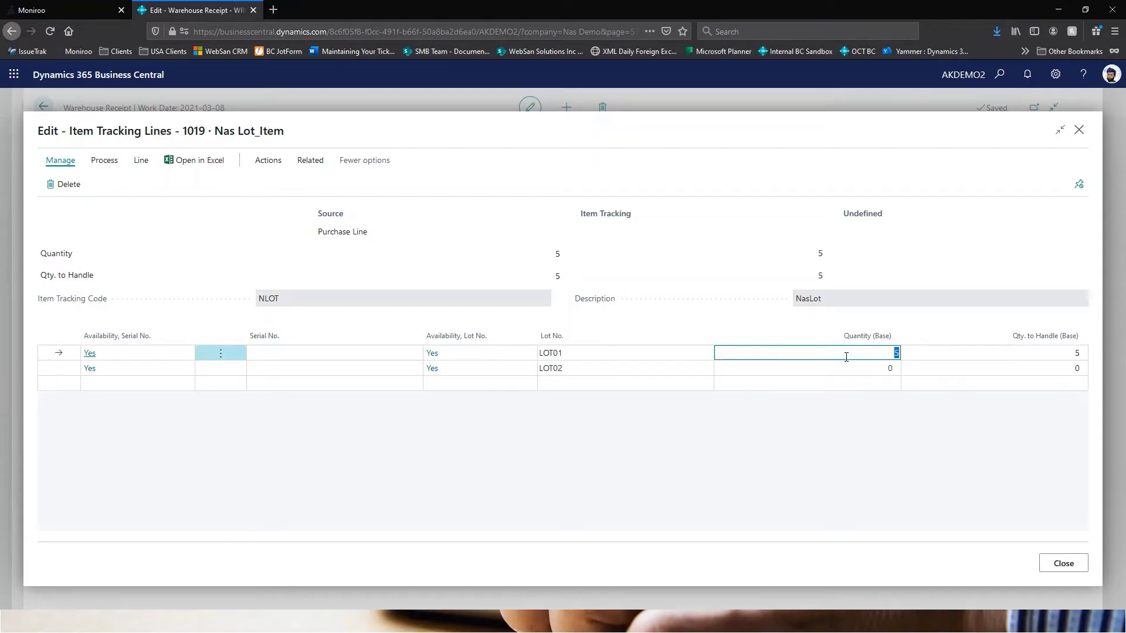
pyautogui.press('Tab')
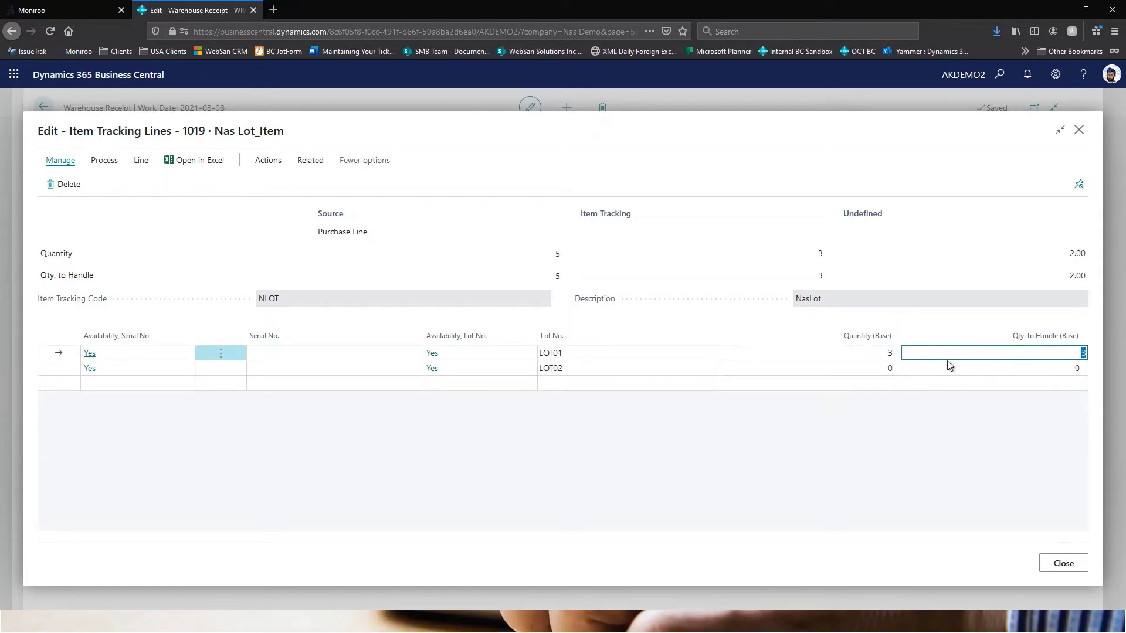
pyautogui.click(883, 367)
pyautogui.write('2')
pyautogui.press('Tab')
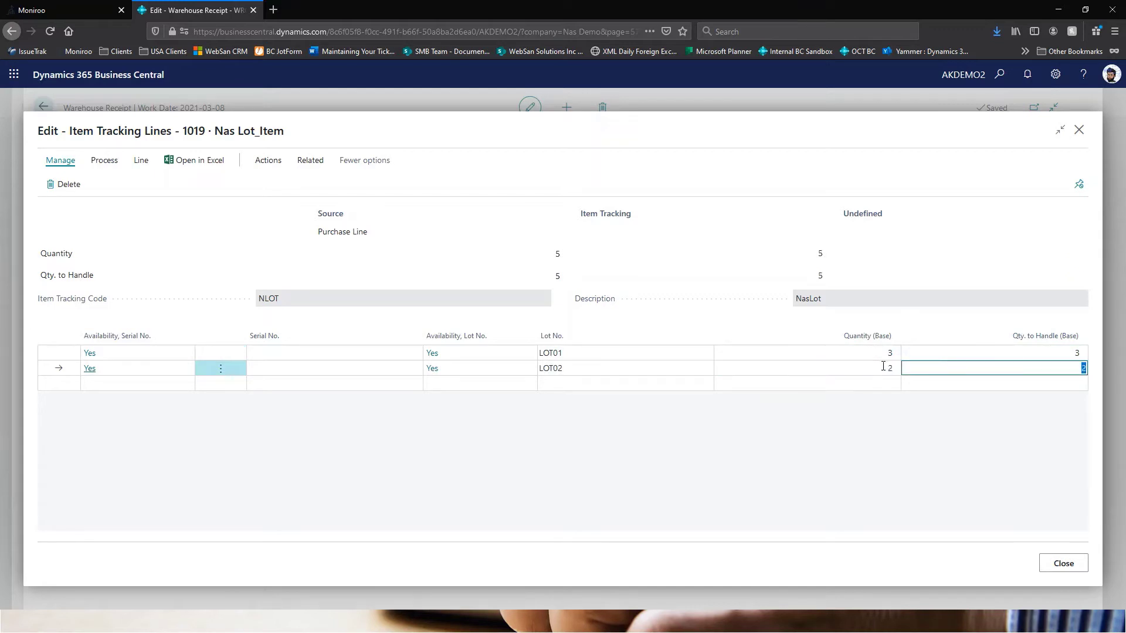
pyautogui.click(588, 410)
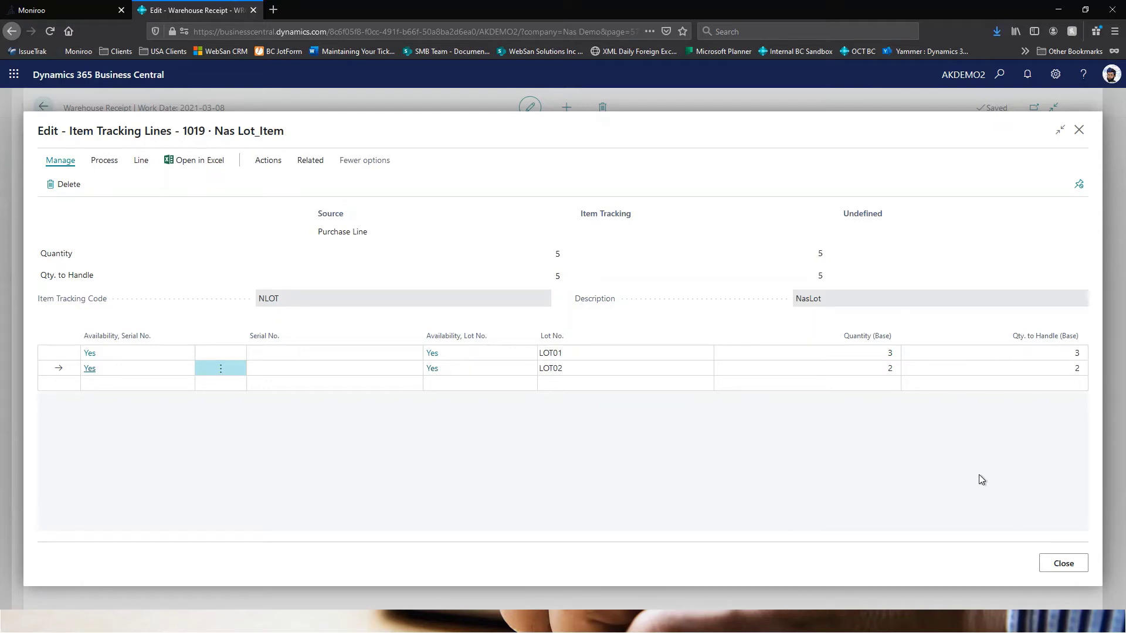
pyautogui.click(1064, 569)
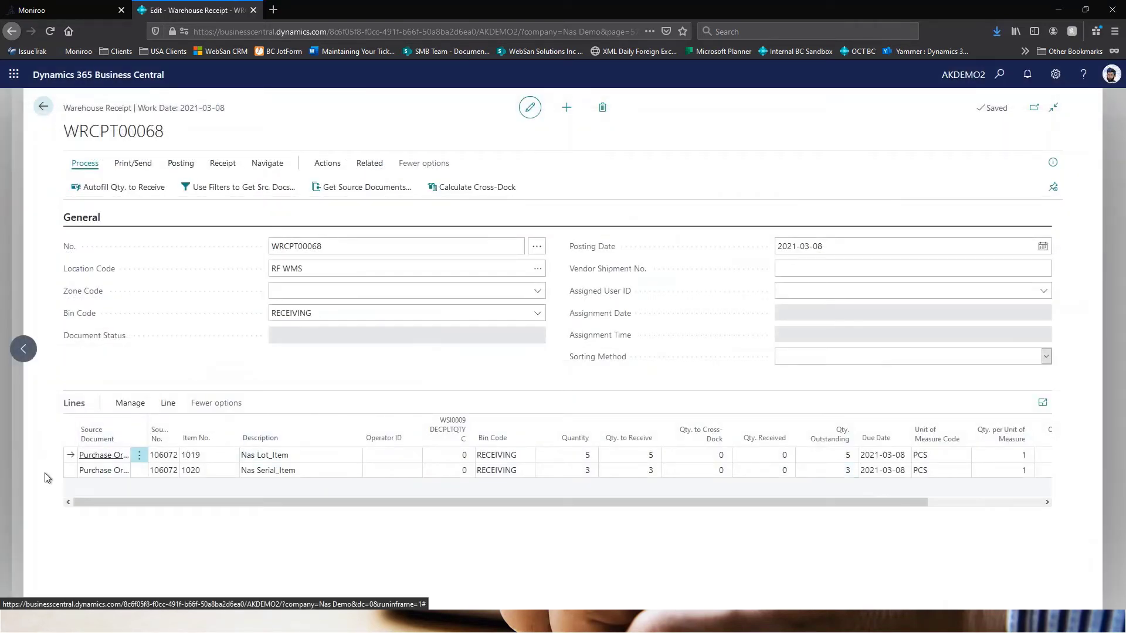
# Step: Open the item tracking lines of the Nas Serial_Item receipt line, check the serial numbers and source quantity, and close them
pyautogui.click(69, 475)
pyautogui.click(360, 475)
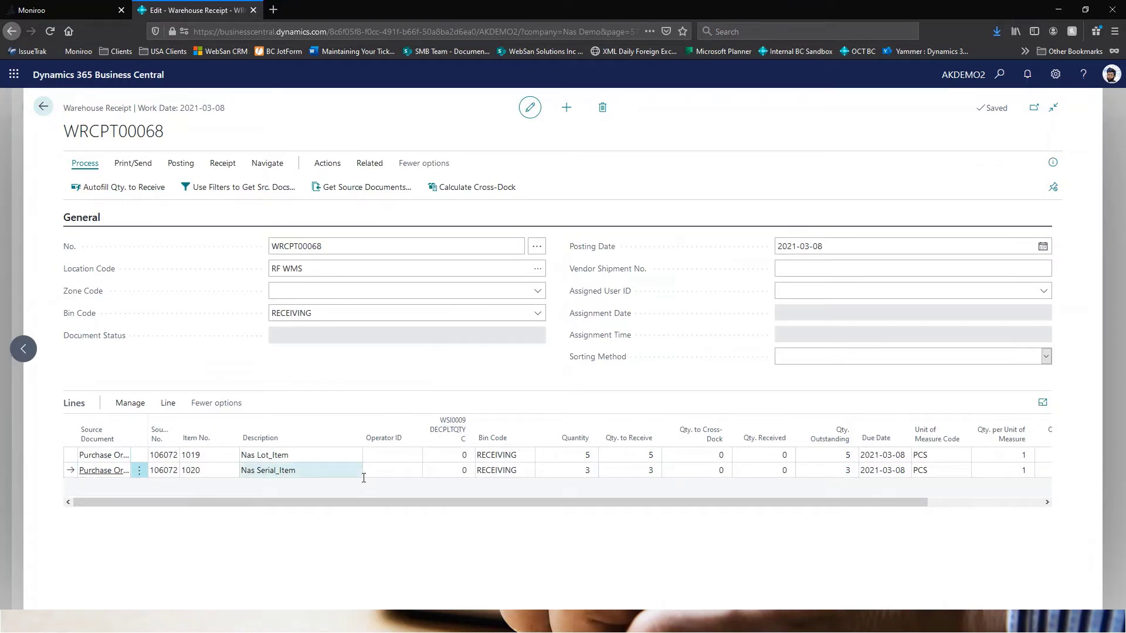
pyautogui.click(168, 405)
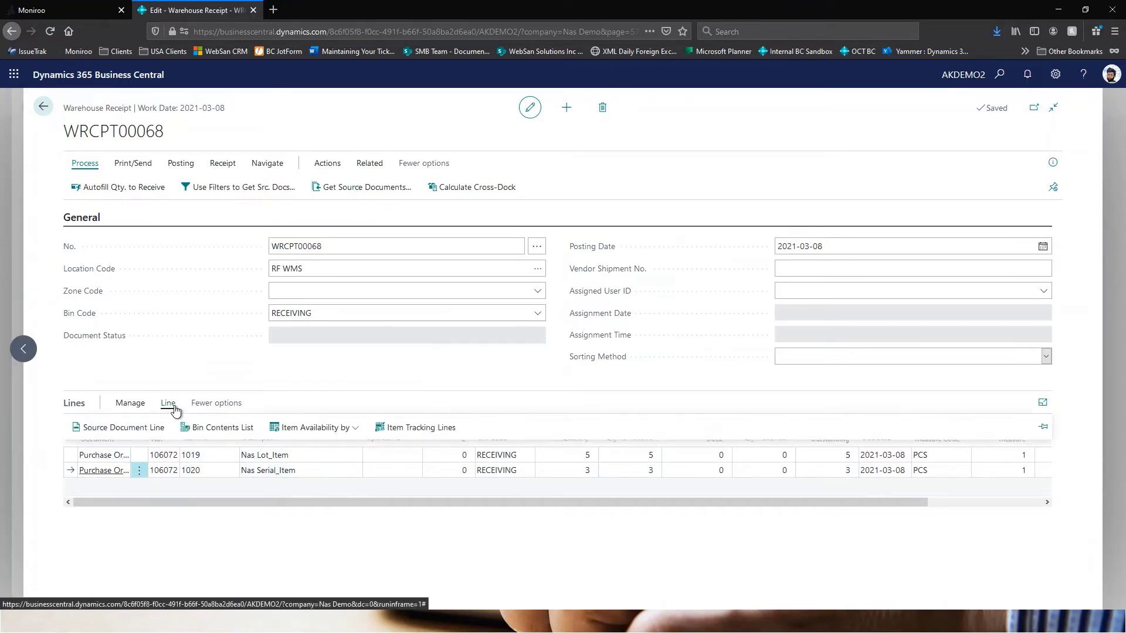
pyautogui.click(407, 433)
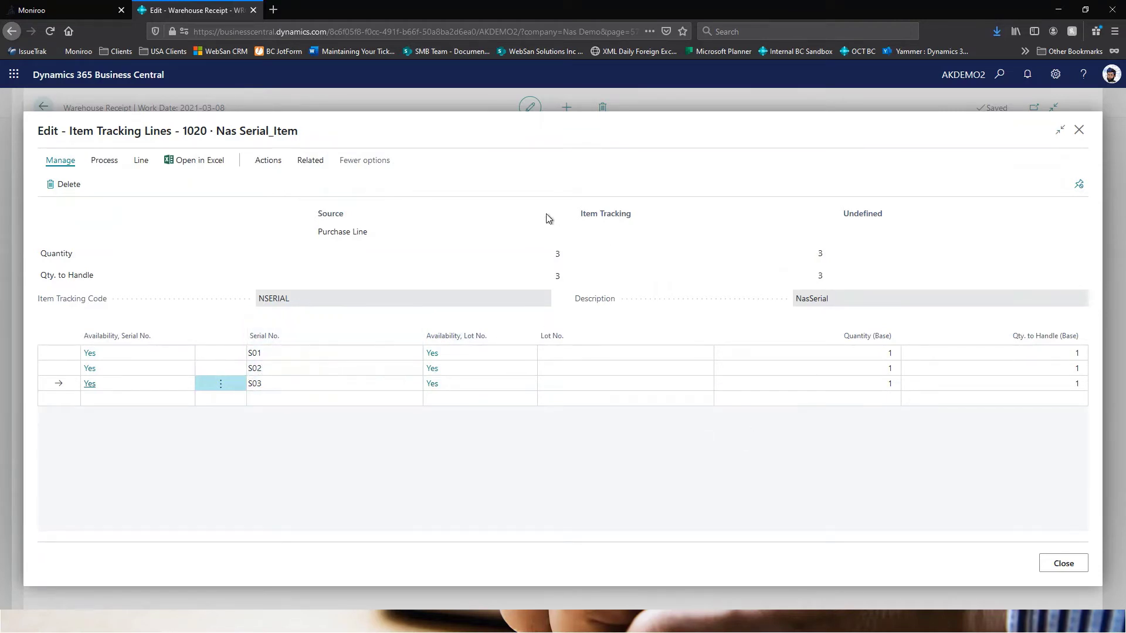
pyautogui.moveTo(554, 255); pyautogui.dragTo(562, 256)
pyautogui.click(1057, 572)
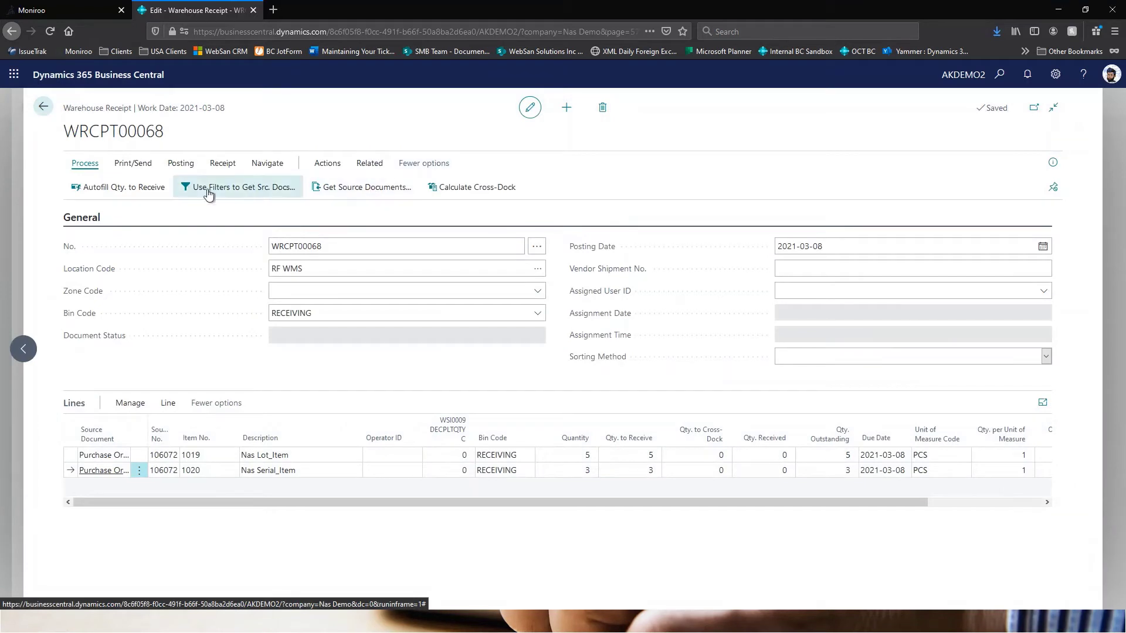
# Step: Post the warehouse receipt and acknowledge the posting summary about source documents and put-away activities
pyautogui.click(185, 165)
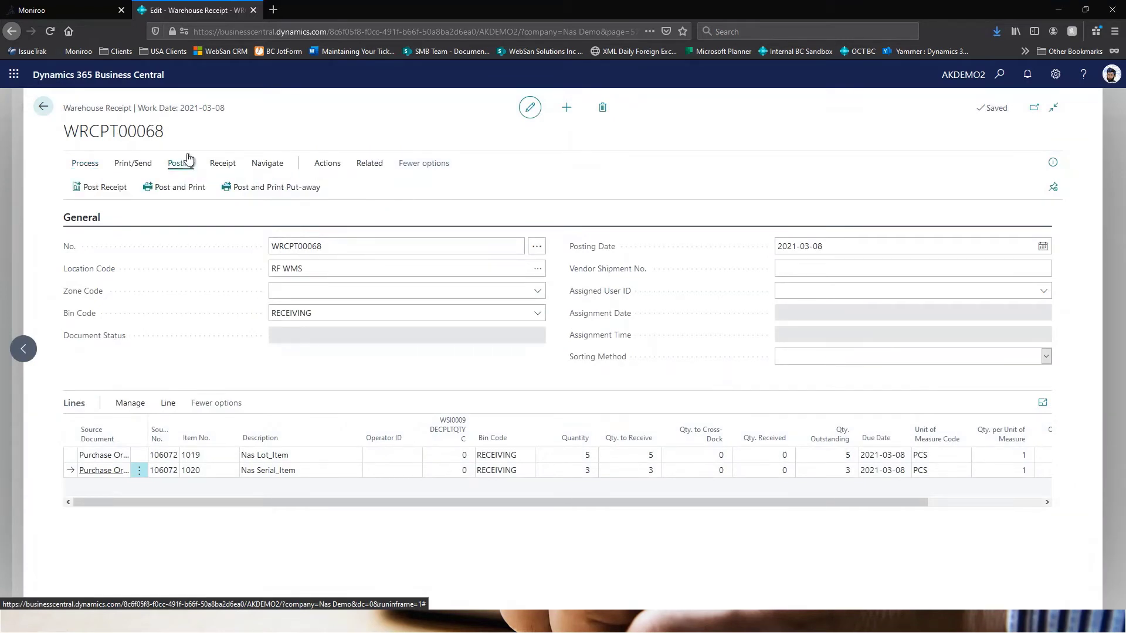
pyautogui.click(90, 186)
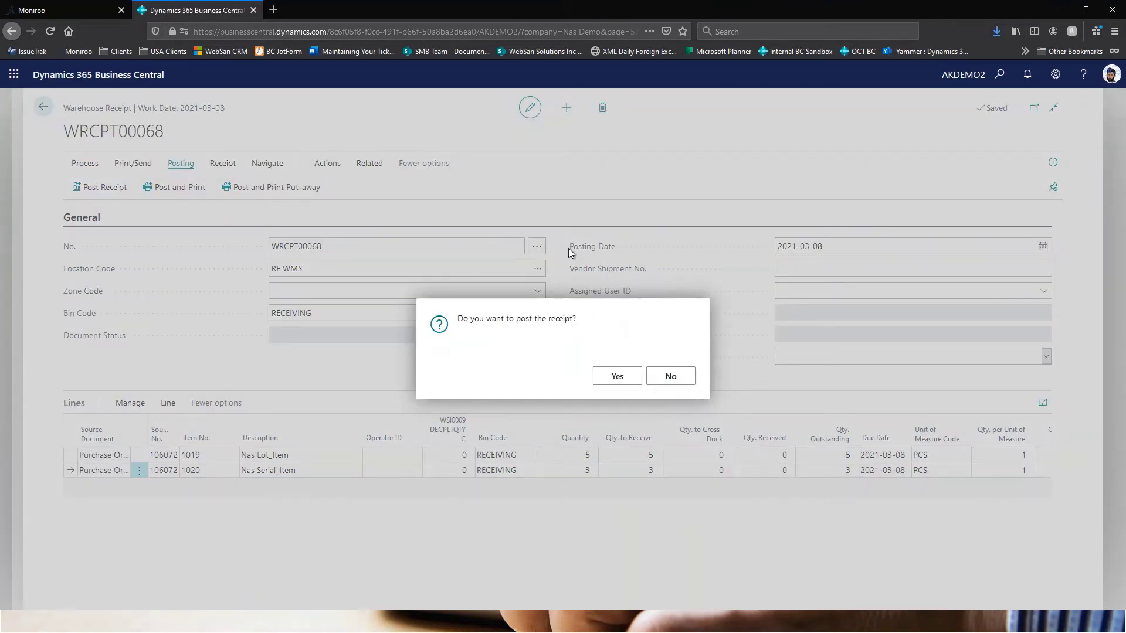
pyautogui.click(614, 376)
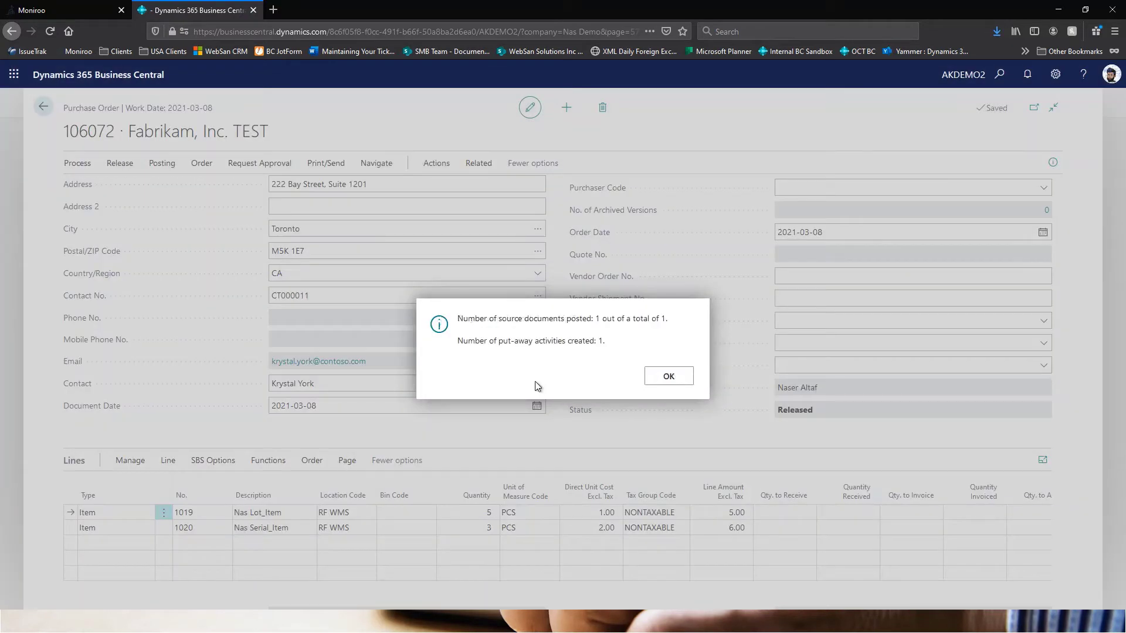
pyautogui.moveTo(530, 341); pyautogui.dragTo(577, 343)
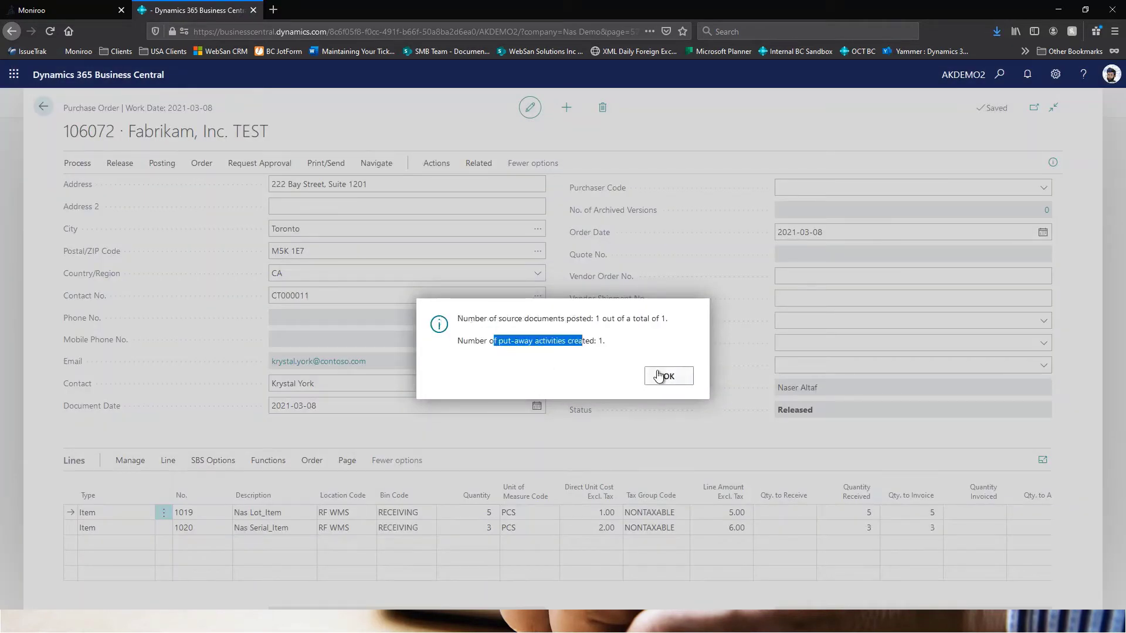
pyautogui.click(661, 374)
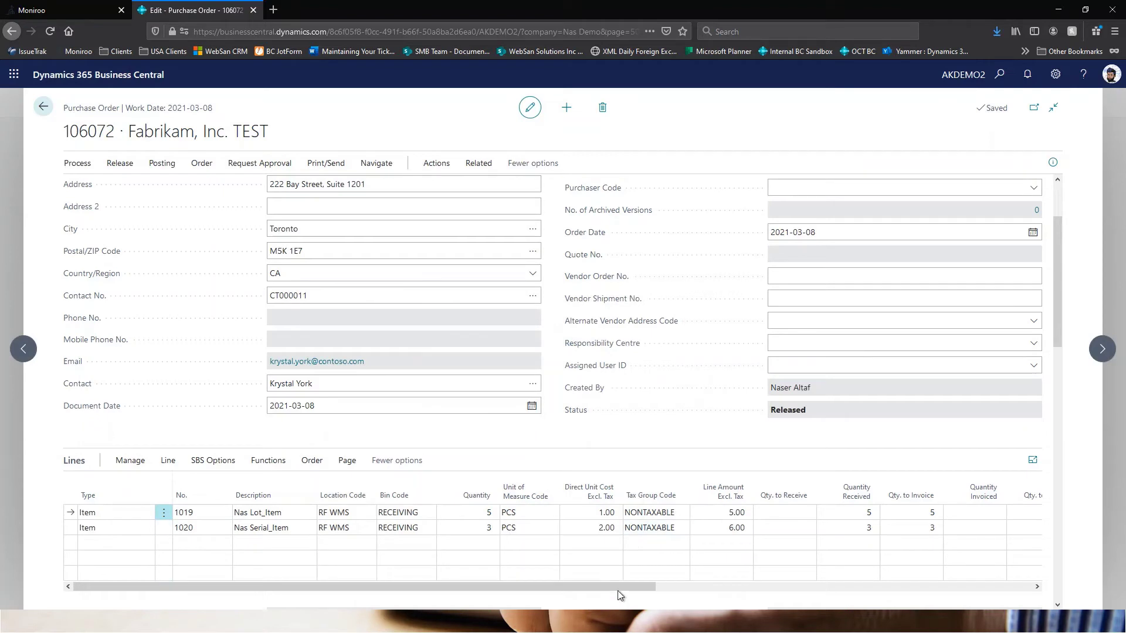
# Step: Check the received quantities on the purchase order lines, and open the item card for Nas Lot_Item from the purchase line details
pyautogui.moveTo(624, 589); pyautogui.dragTo(799, 589)
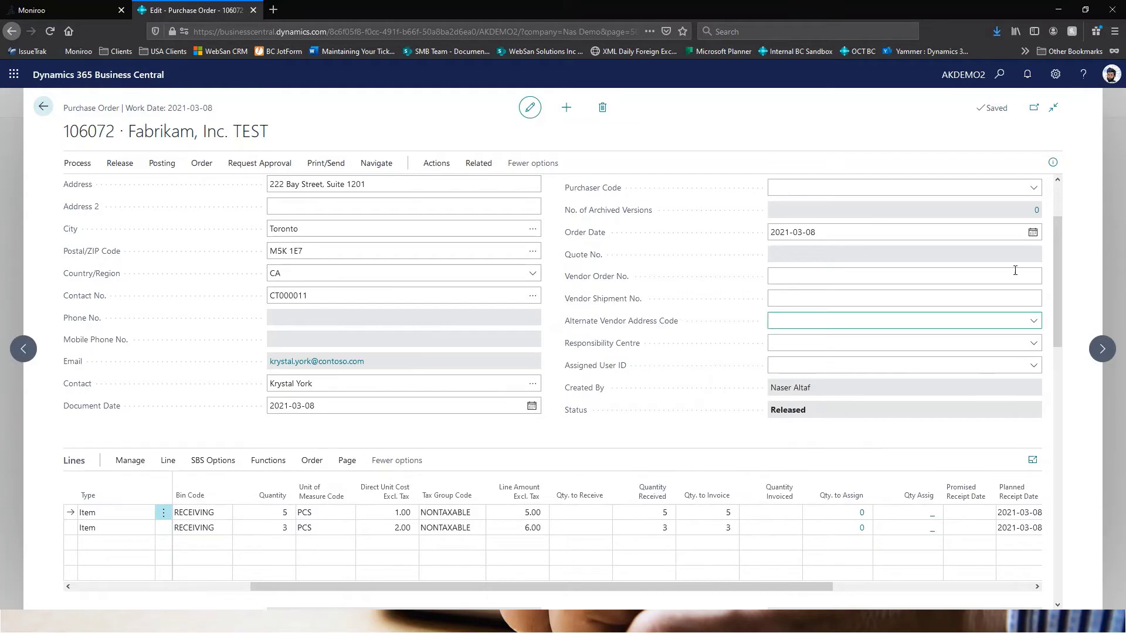
pyautogui.click(1053, 163)
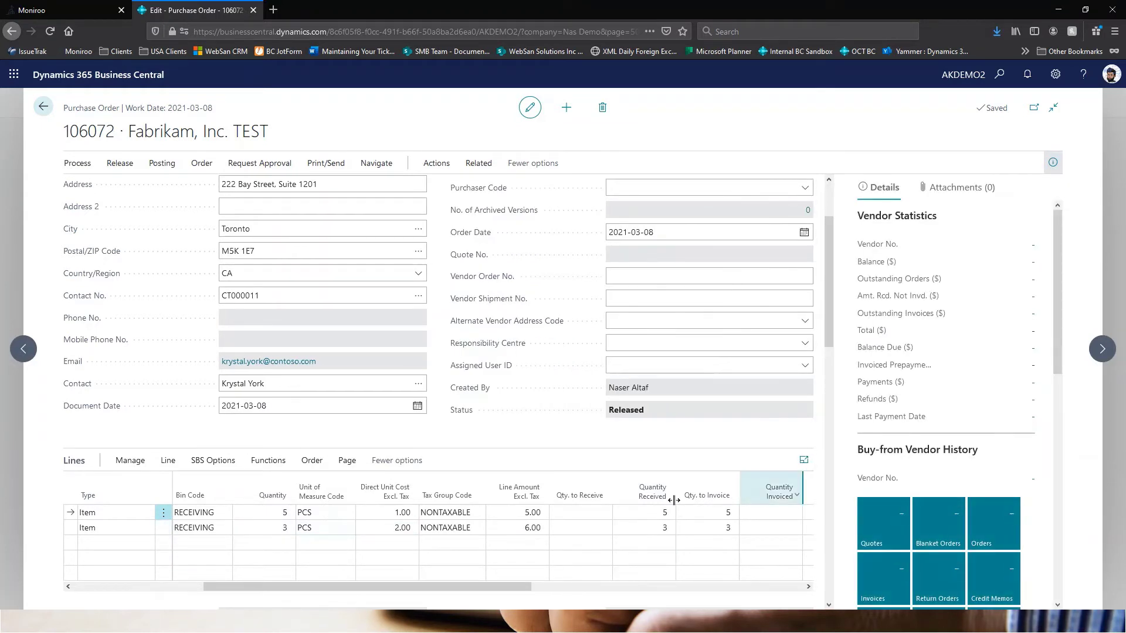
pyautogui.scroll(-8, 991, 390)
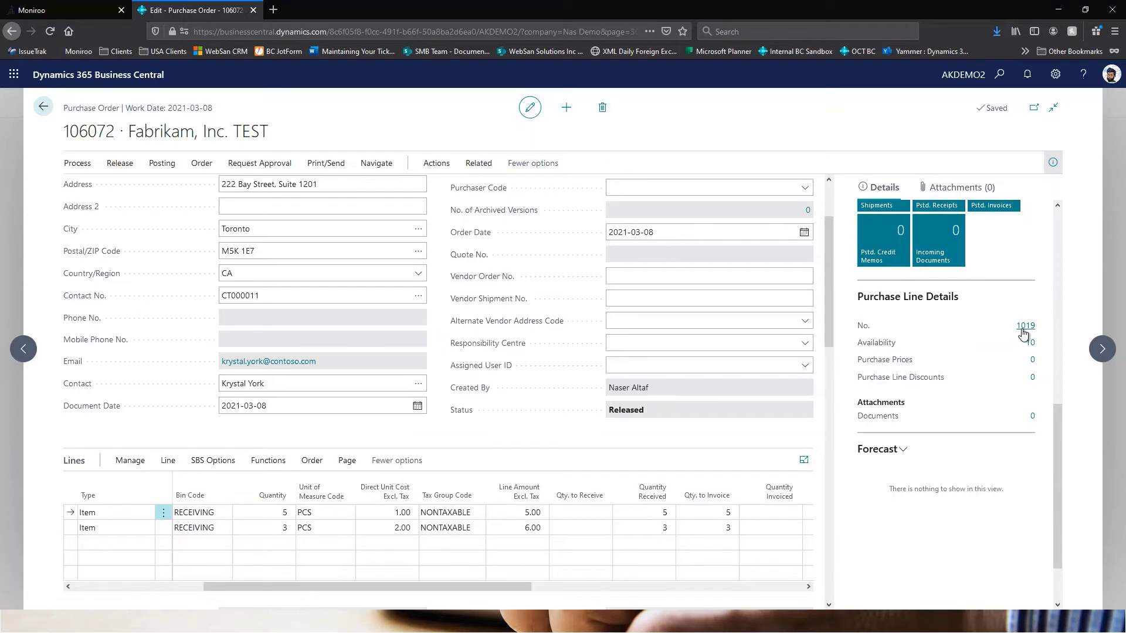
pyautogui.click(1024, 327)
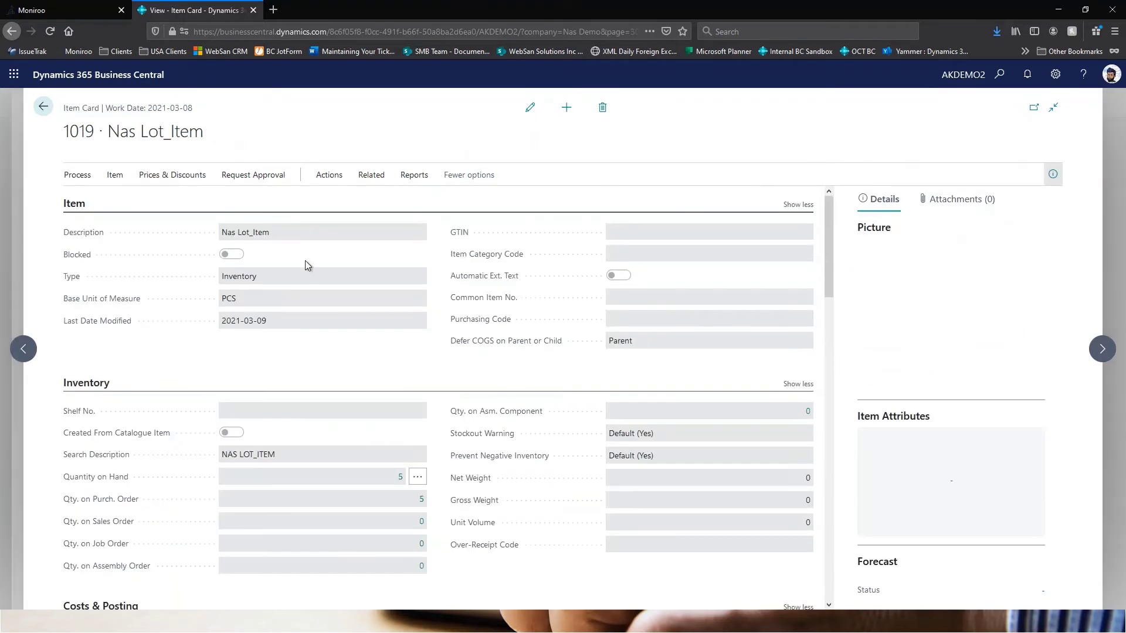
# Step: View the bin contents of Nas Lot_Item, check the quantity per lot in the RECEIVING bin, and return to the item card
pyautogui.click(371, 191)
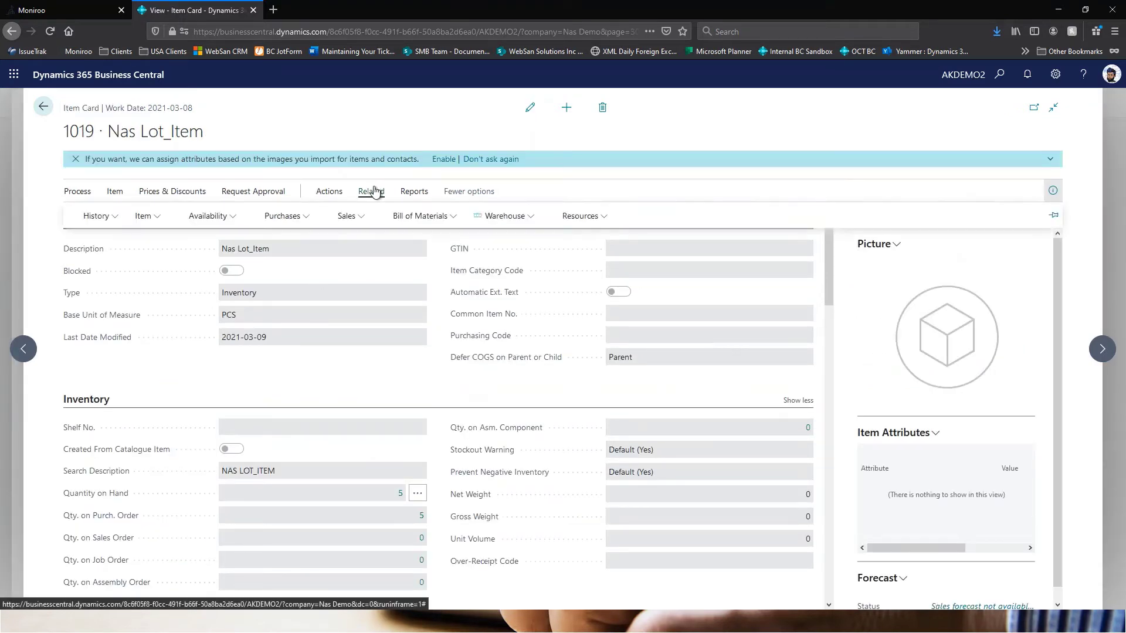
pyautogui.click(520, 217)
pyautogui.click(519, 237)
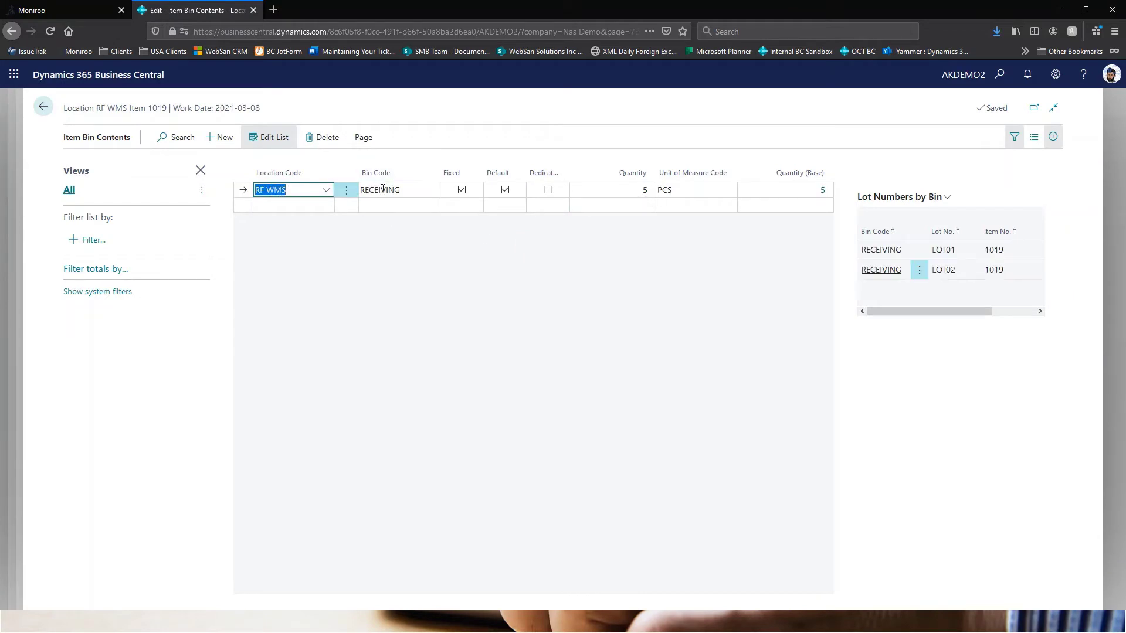
pyautogui.press('Tab')
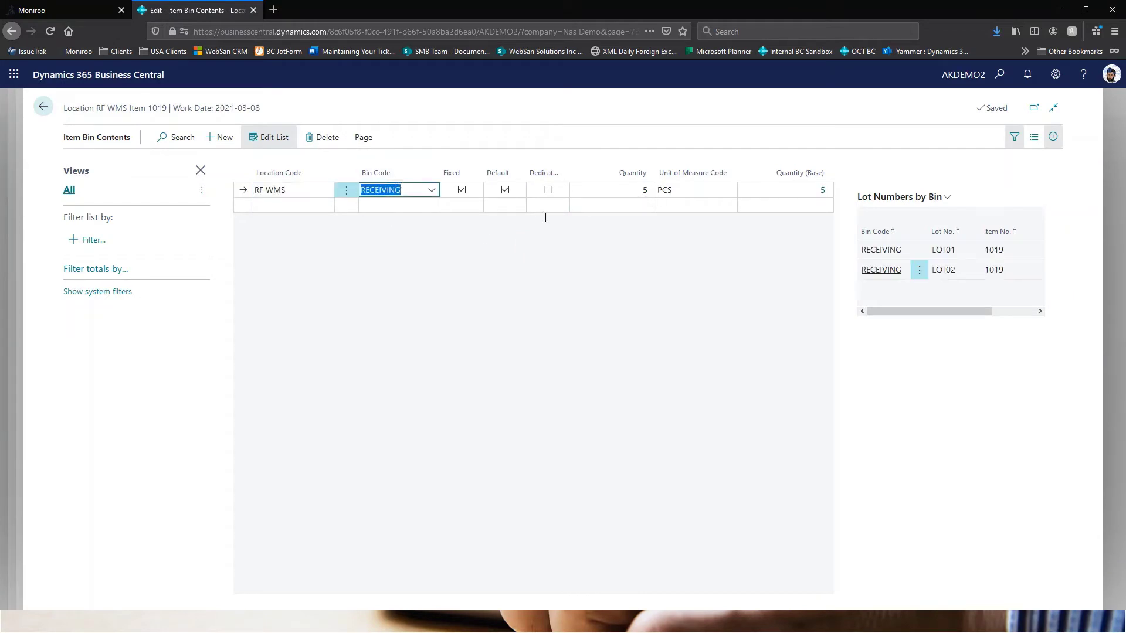
pyautogui.click(951, 251)
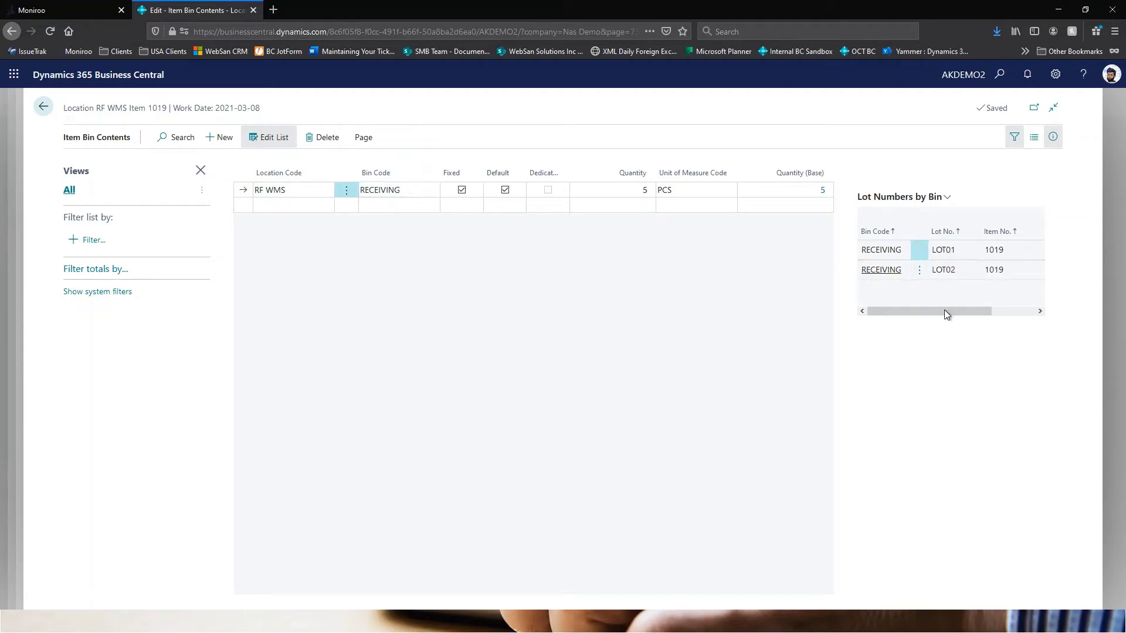
pyautogui.moveTo(944, 312); pyautogui.dragTo(1012, 312)
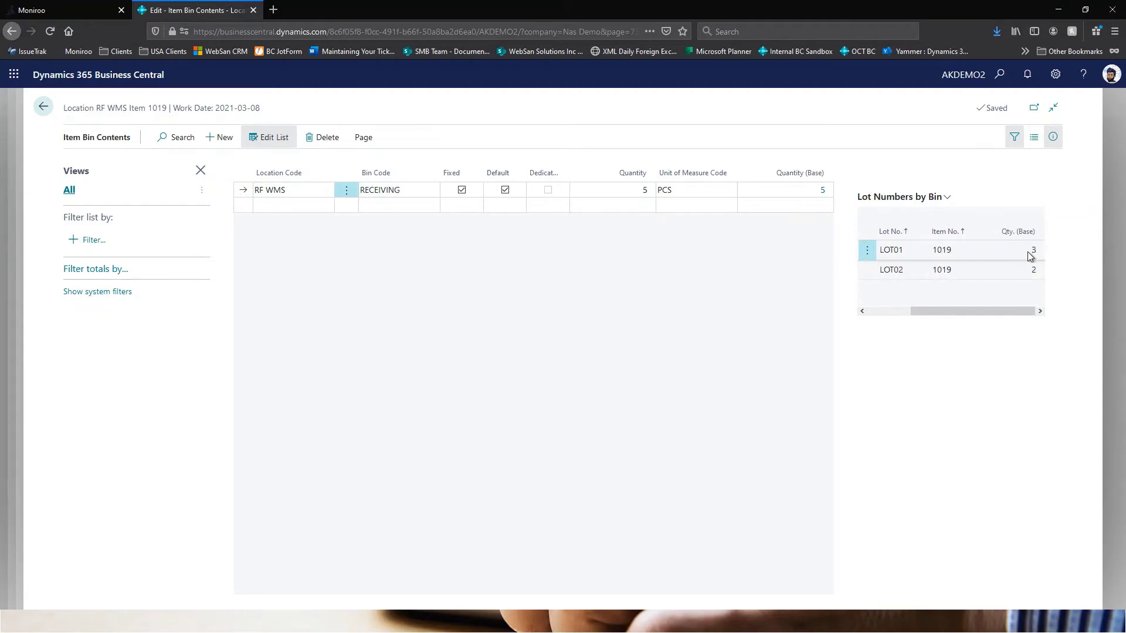
pyautogui.click(892, 271)
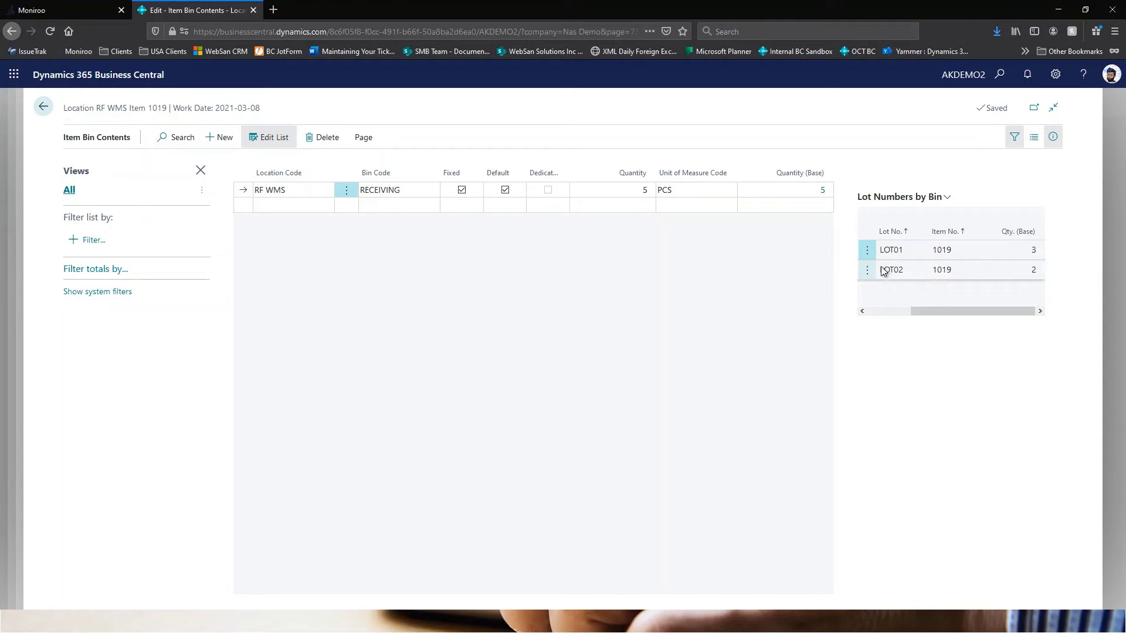
pyautogui.click(41, 109)
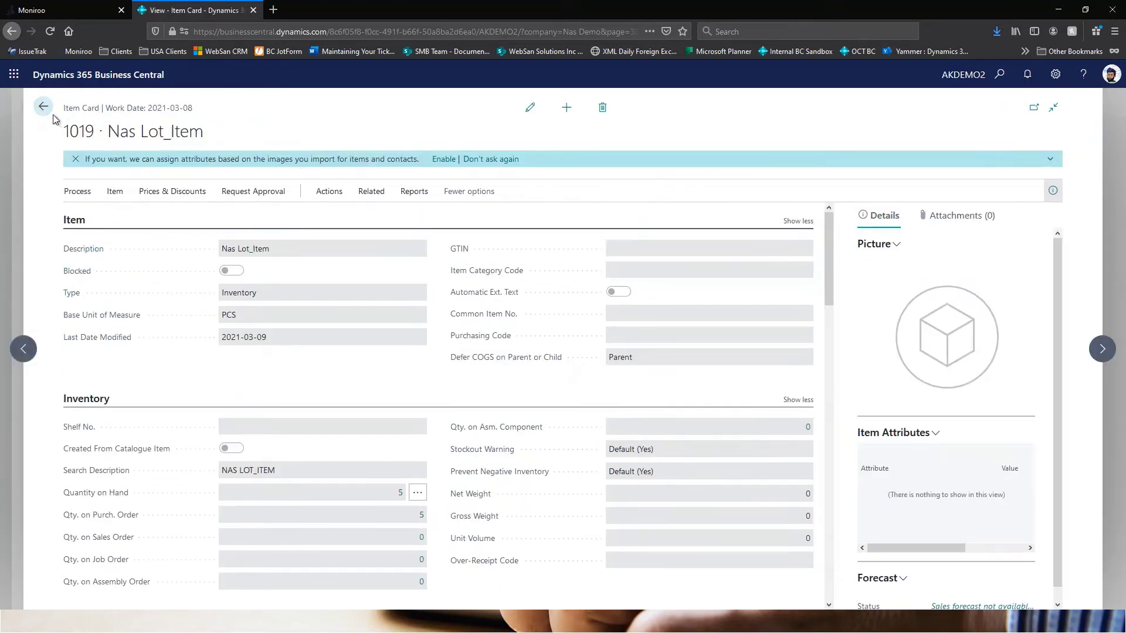
# Step: Go to the item card of Nas Serial_Item and view its bin contents
pyautogui.click(1102, 348)
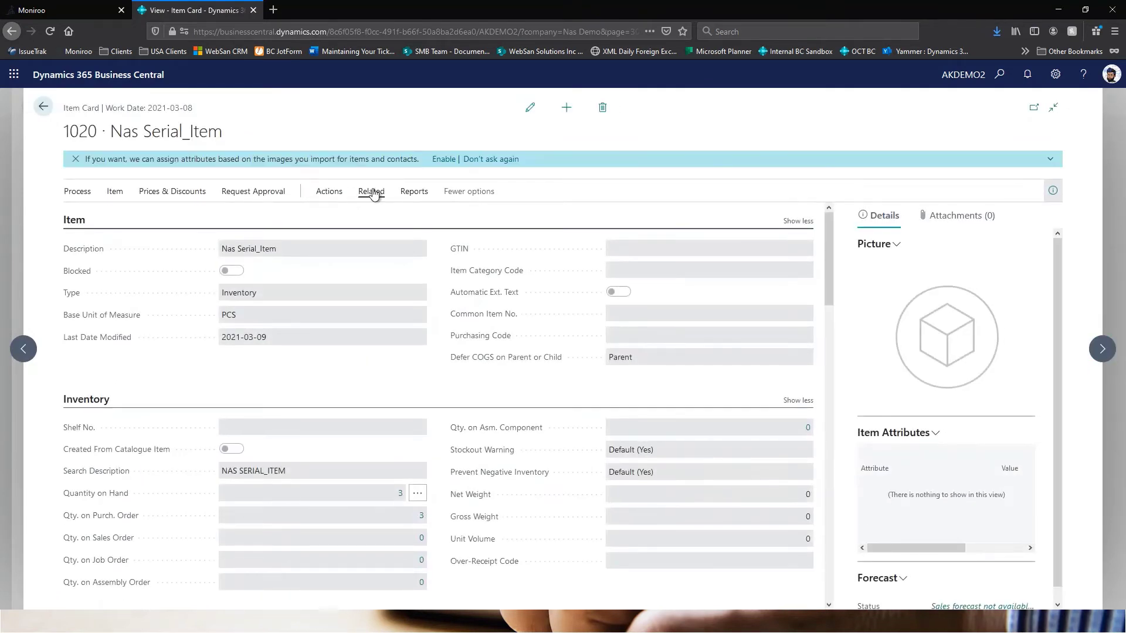
pyautogui.click(372, 193)
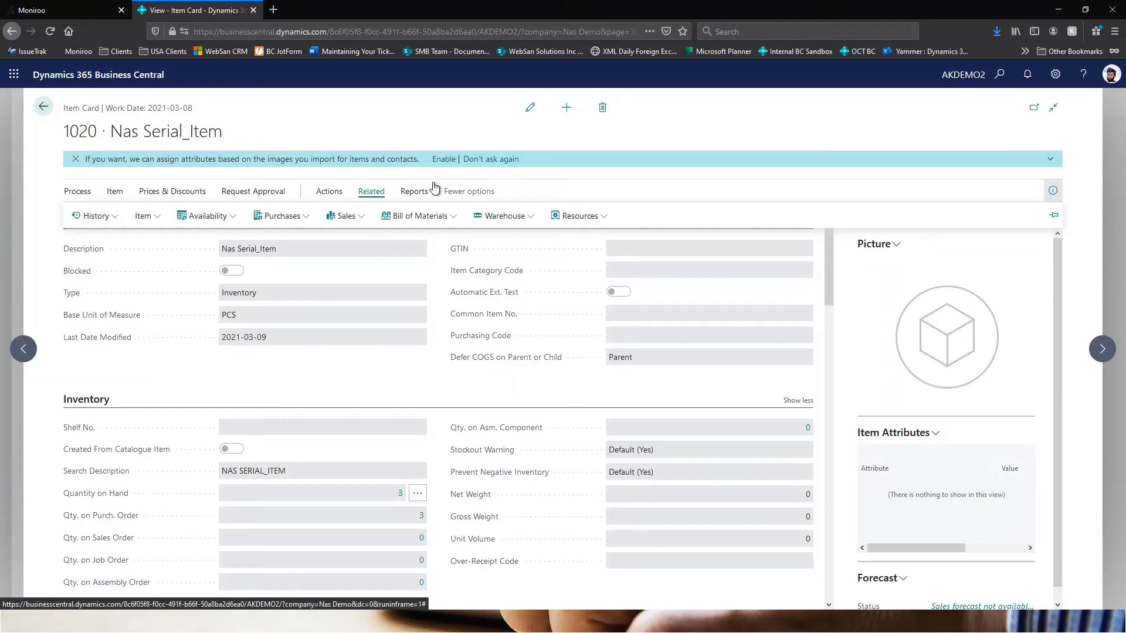
pyautogui.click(500, 217)
pyautogui.click(501, 238)
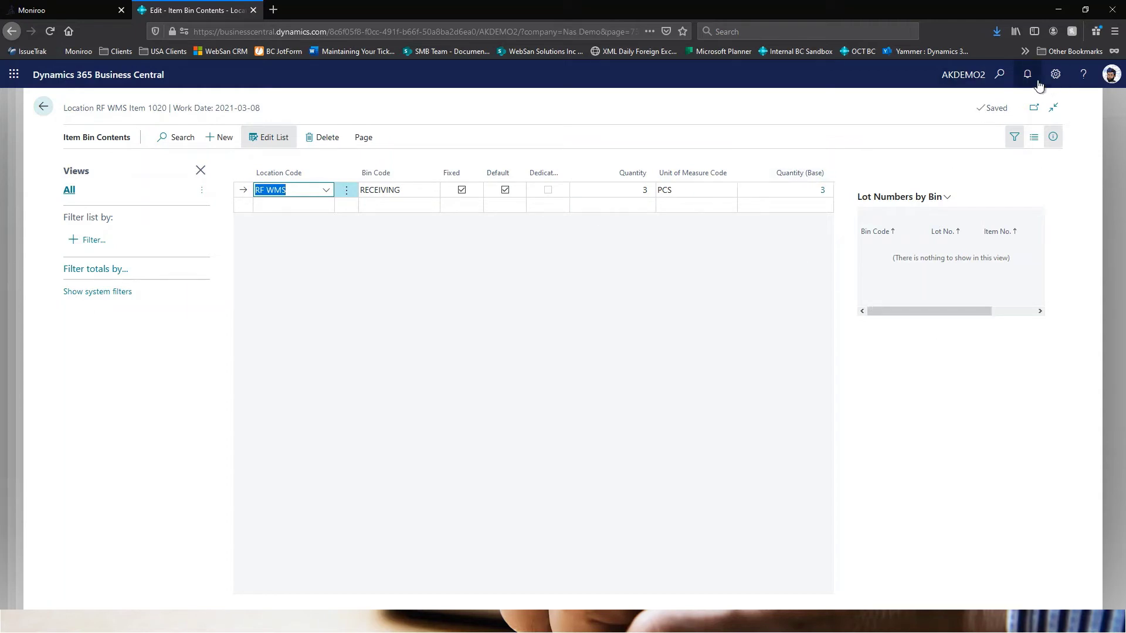
# Step: Open the Warehouse Entries list, sort it by entry number in descending order, and examine the newest entries' serial and item numbers
pyautogui.click(999, 74)
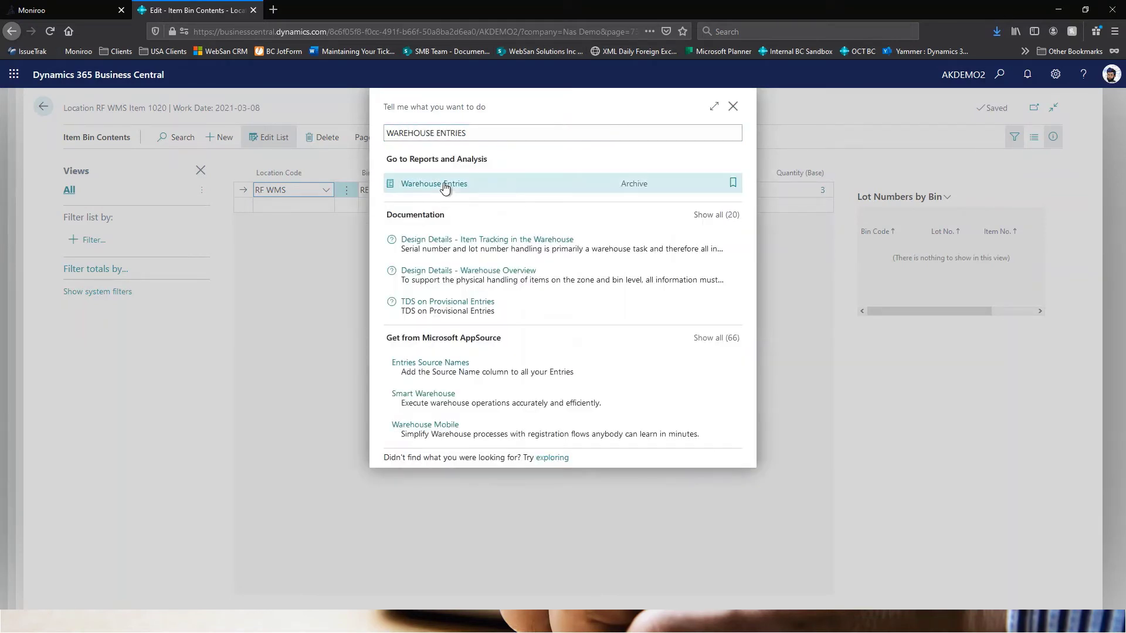
pyautogui.click(451, 183)
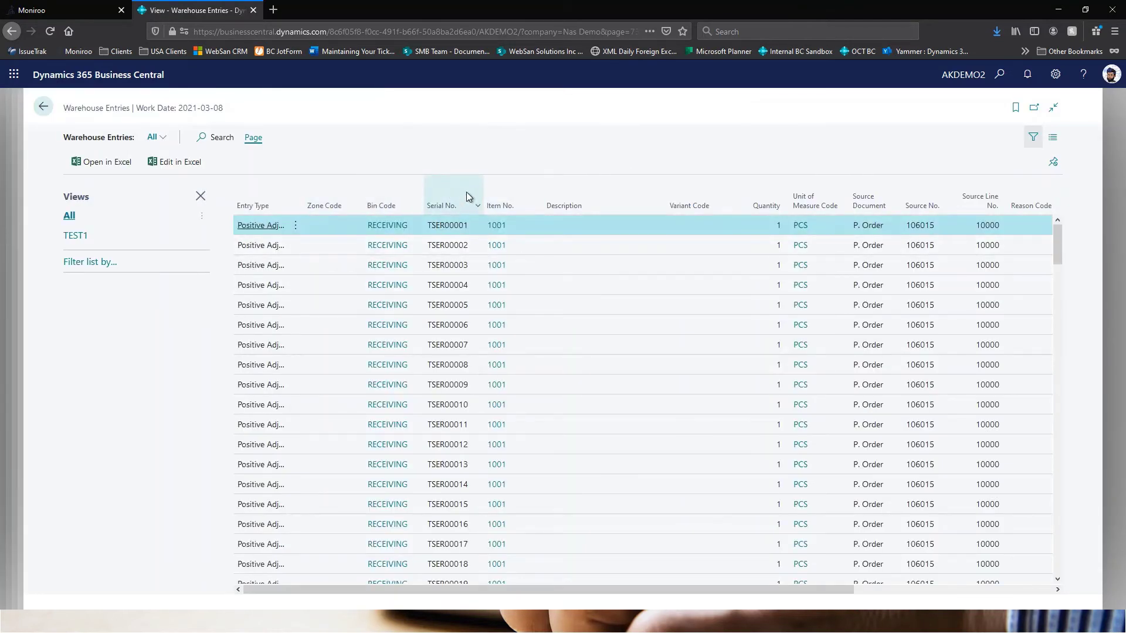
pyautogui.moveTo(682, 591); pyautogui.dragTo(881, 591)
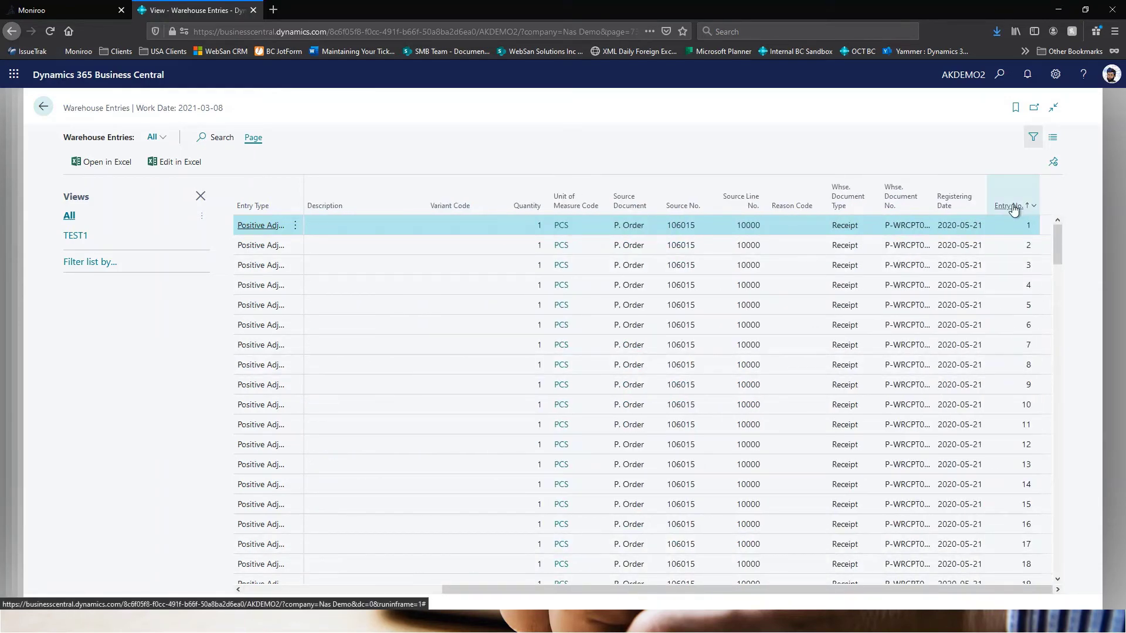
pyautogui.click(1014, 206)
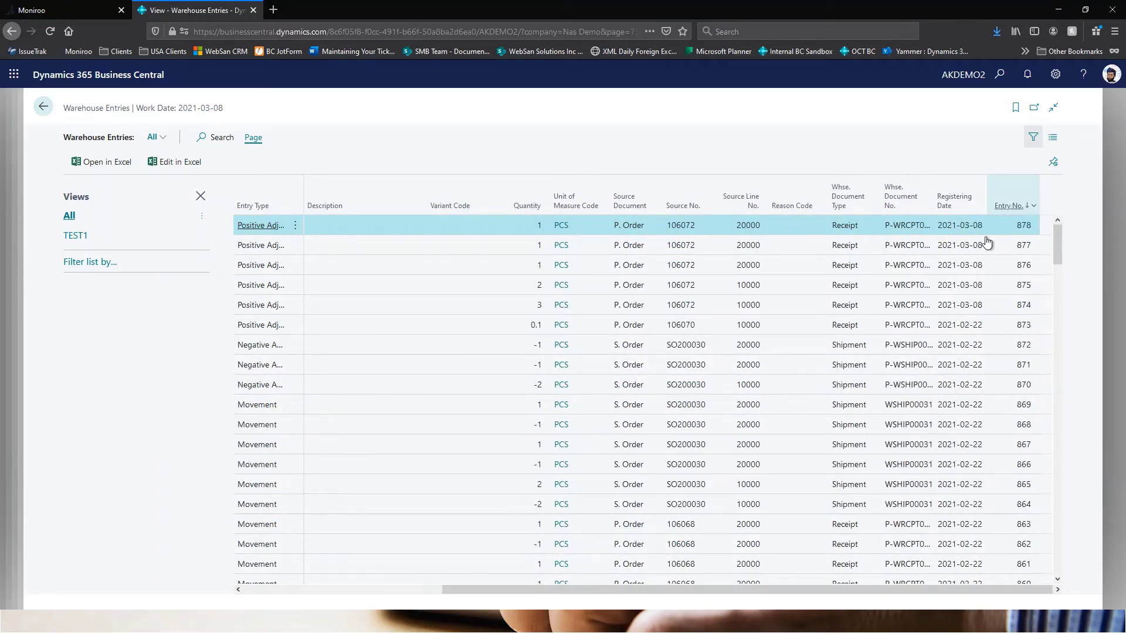
pyautogui.moveTo(790, 588); pyautogui.dragTo(492, 575)
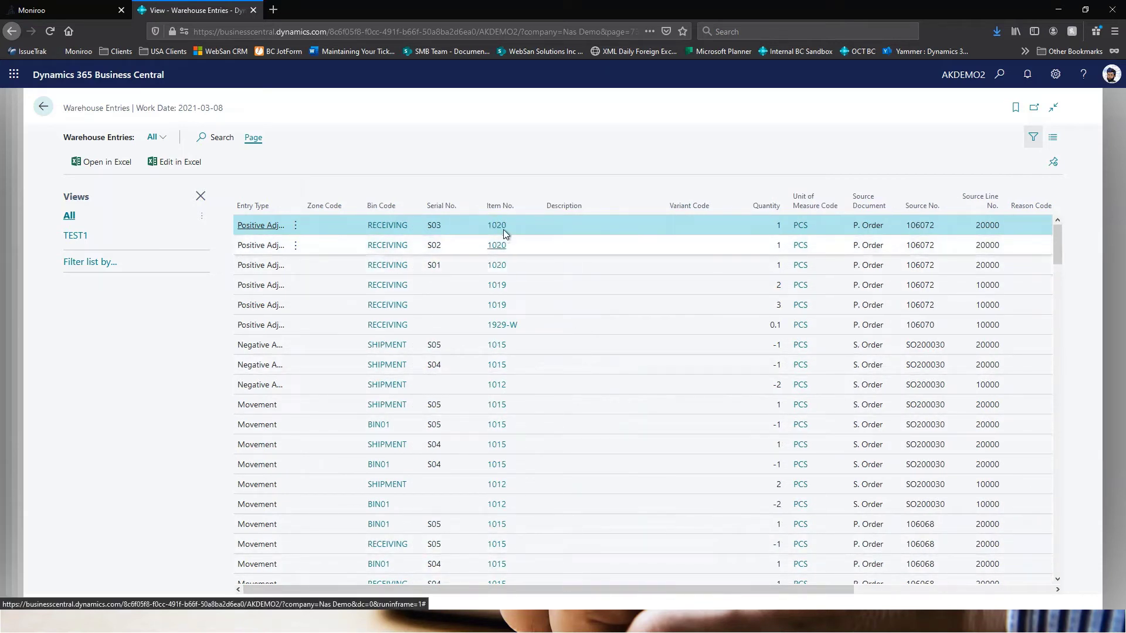
# Step: Leave the warehouse entries and return to the Purchase Orders list, and open the open First Up Consultants order to view its lines
pyautogui.click(499, 269)
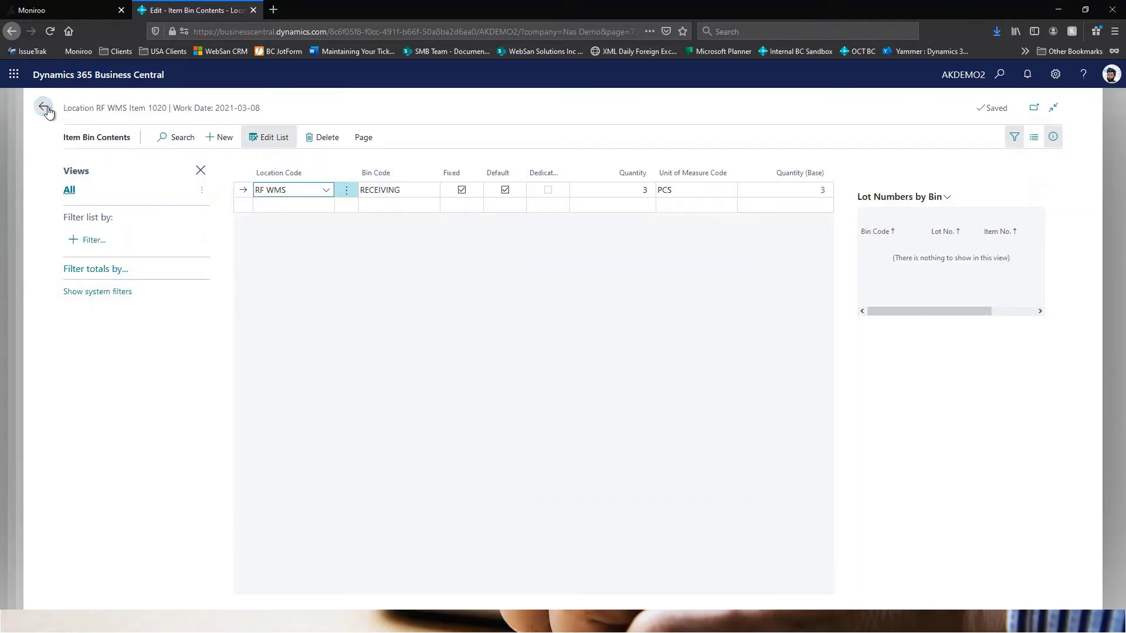
pyautogui.click(44, 107)
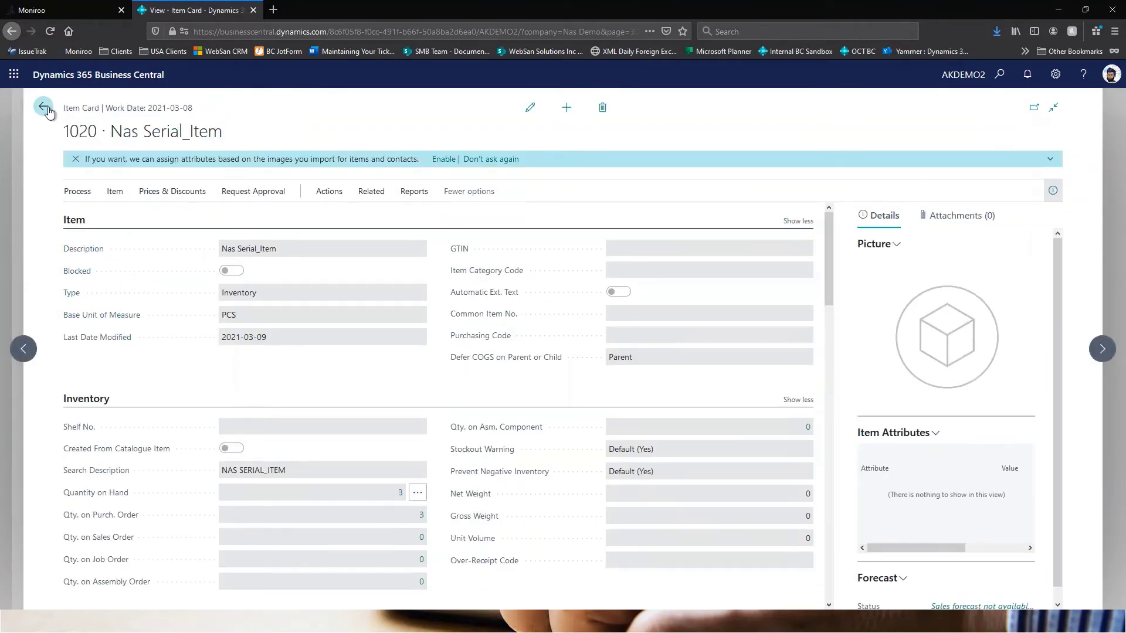
pyautogui.click(44, 108)
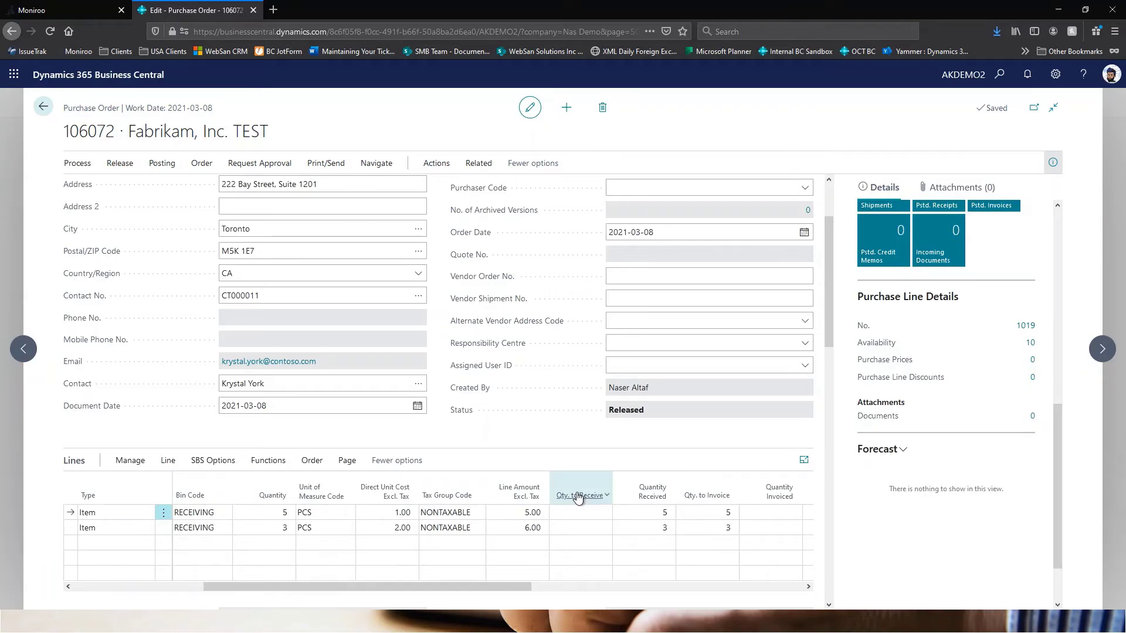
pyautogui.click(51, 113)
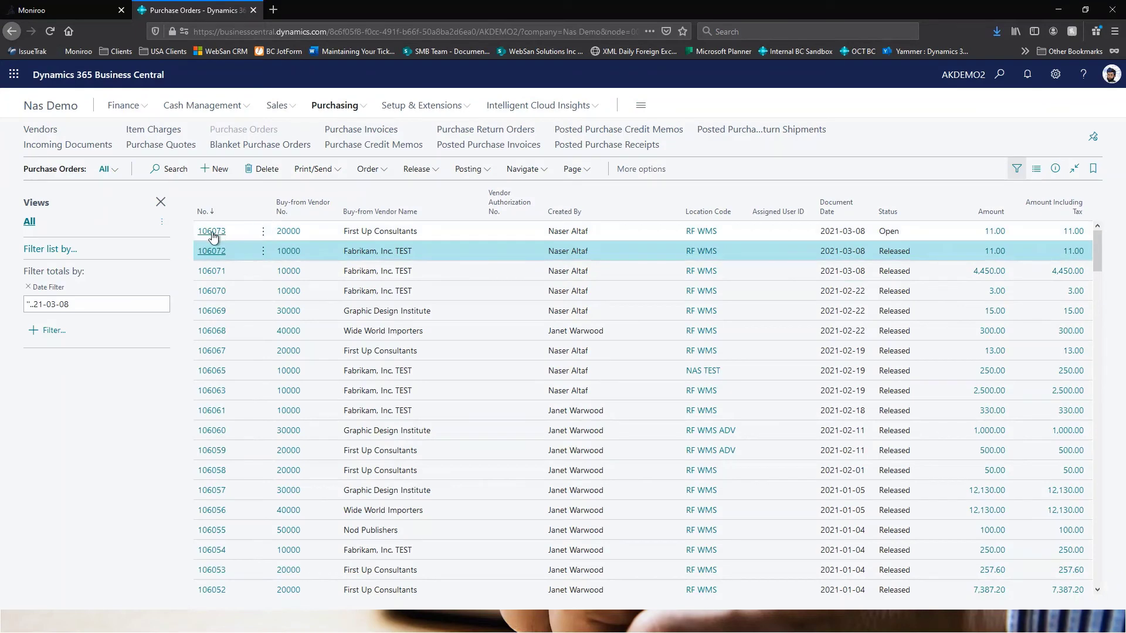
pyautogui.click(212, 232)
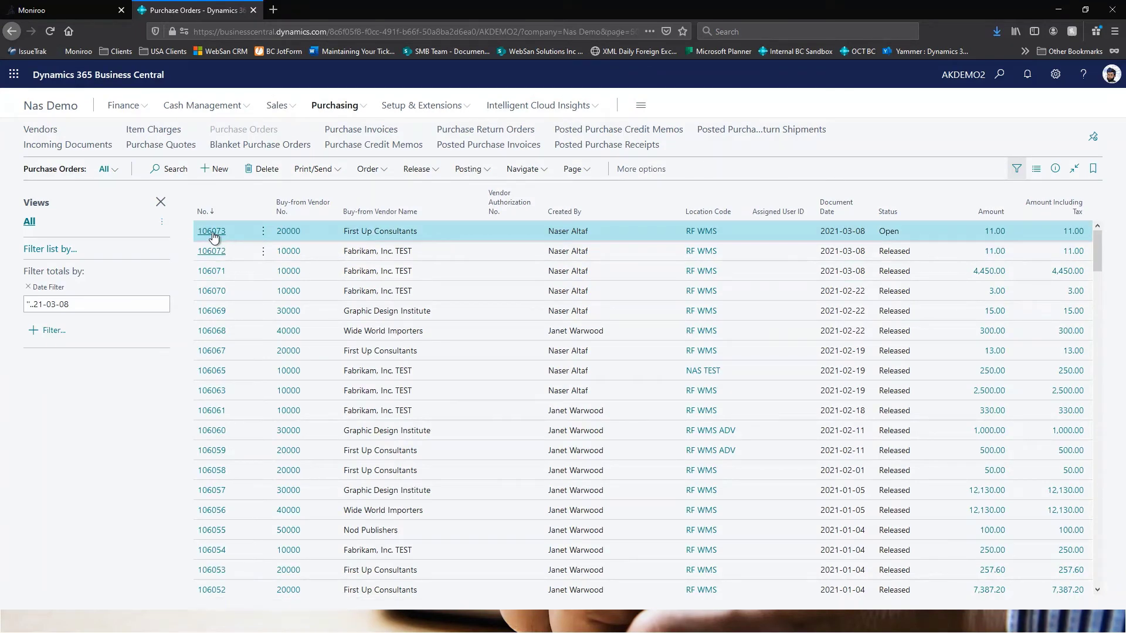
pyautogui.click(212, 232)
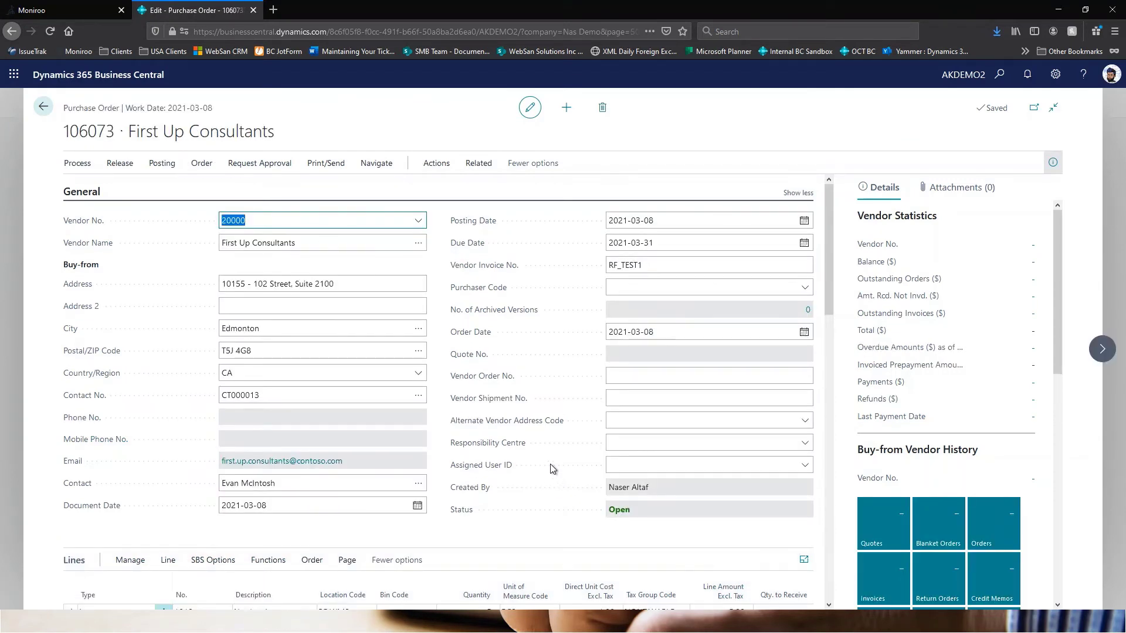
pyautogui.scroll(-3, 552, 469)
pyautogui.scroll(-1, 554, 469)
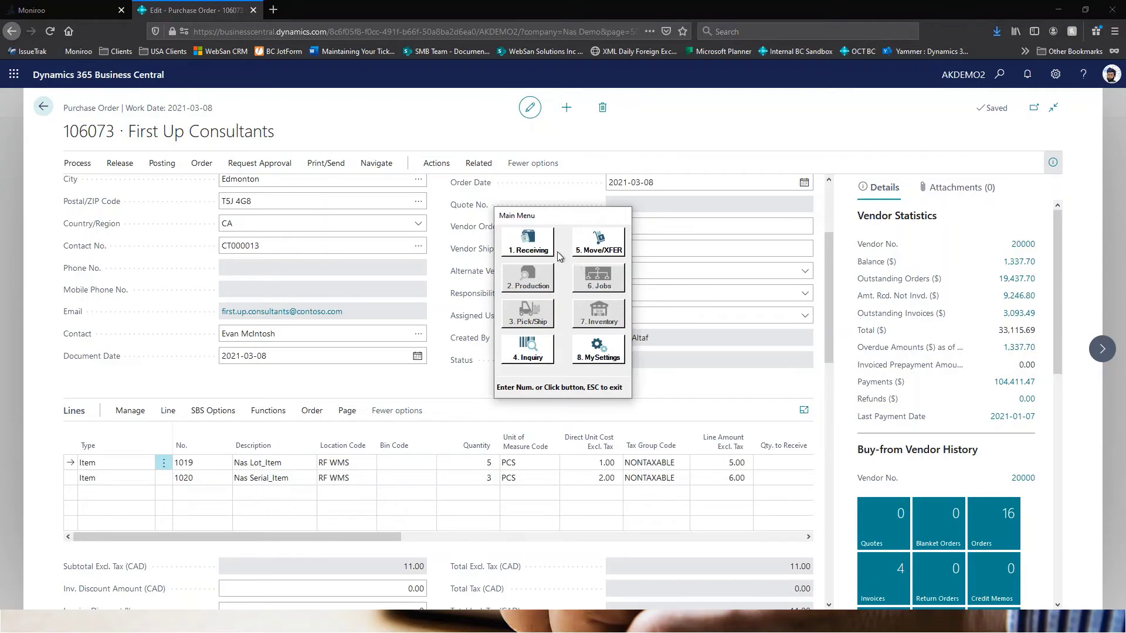
# Step: Bring up the receiving submenu in the handheld warehouse app, and release the First Up Consultants purchase order in Business Central
pyautogui.click(538, 249)
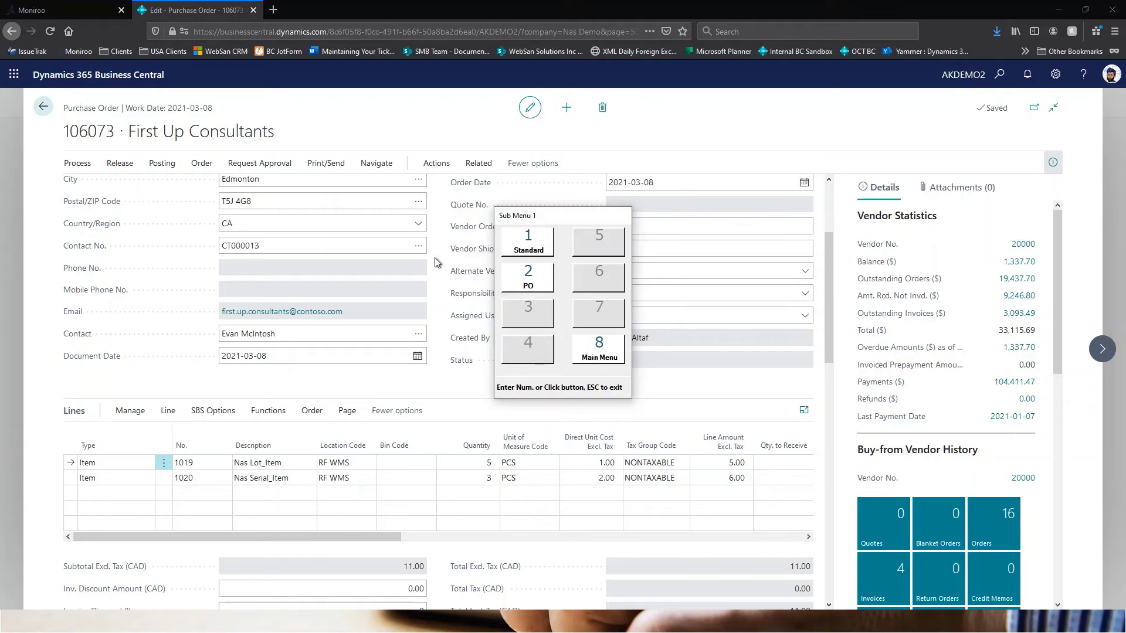
pyautogui.press('Escape')
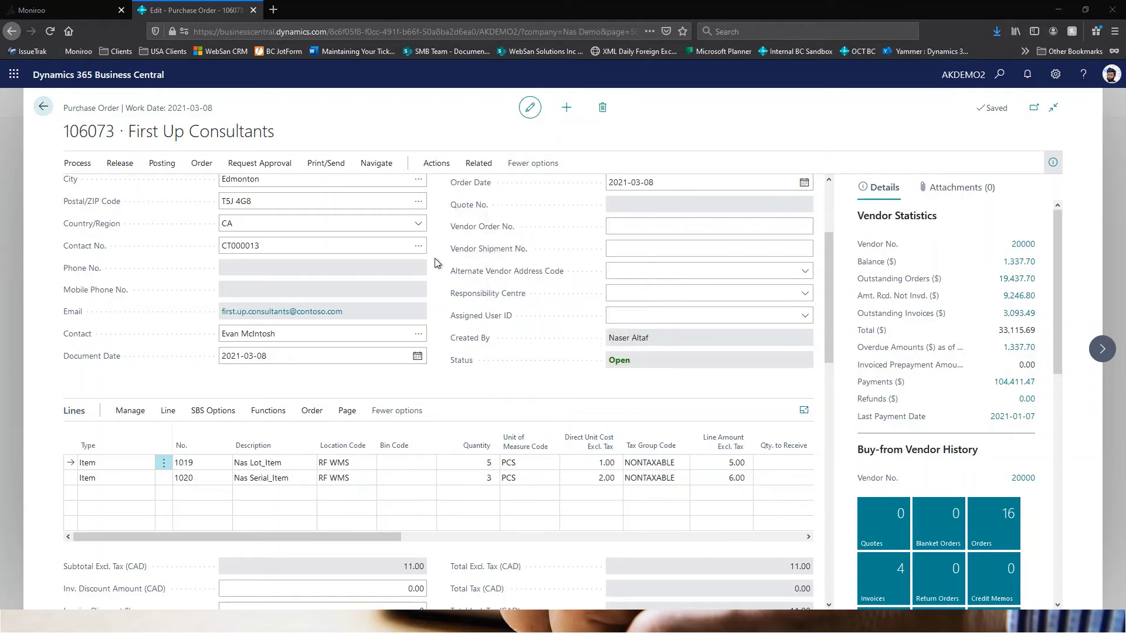
pyautogui.click(125, 171)
pyautogui.click(106, 189)
pyautogui.moveTo(644, 361); pyautogui.dragTo(622, 361)
# Step: Switch to the handheld warehouse app, start PO receiving and load the First Up Consultants order by its number
pyautogui.hotkey('ctrl', 'space')
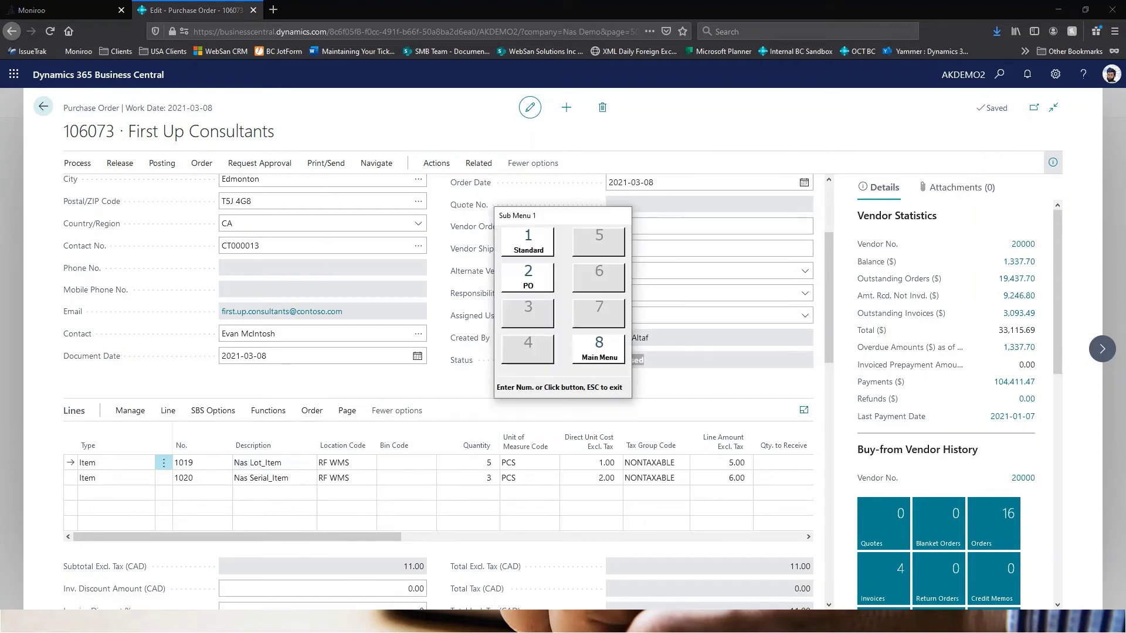
pyautogui.click(547, 283)
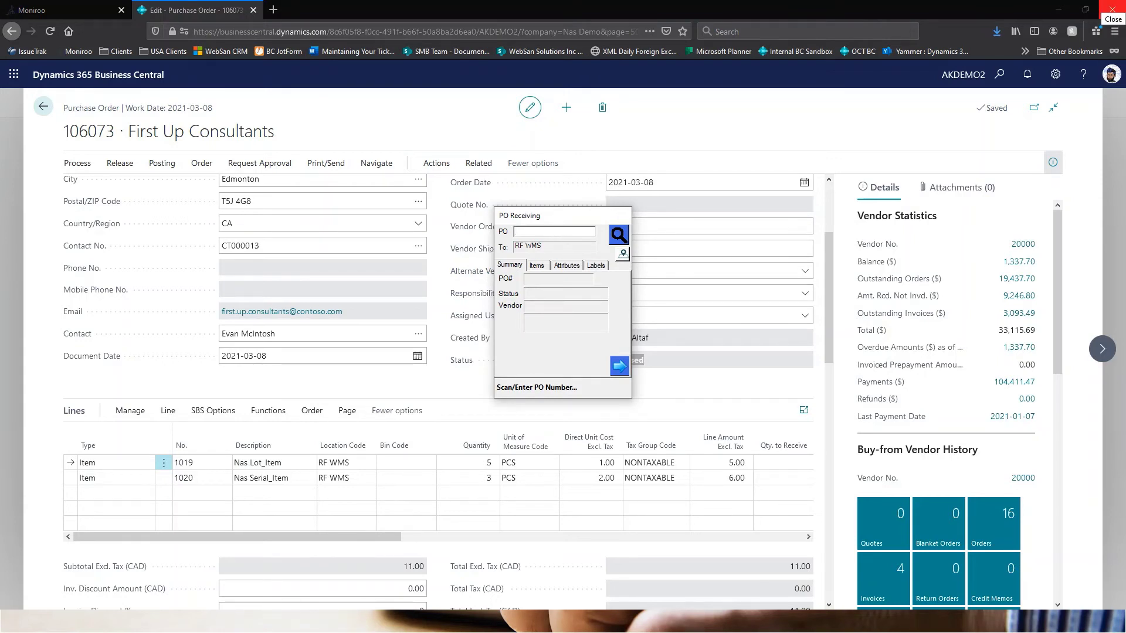
pyautogui.write('073')
pyautogui.press('Return')
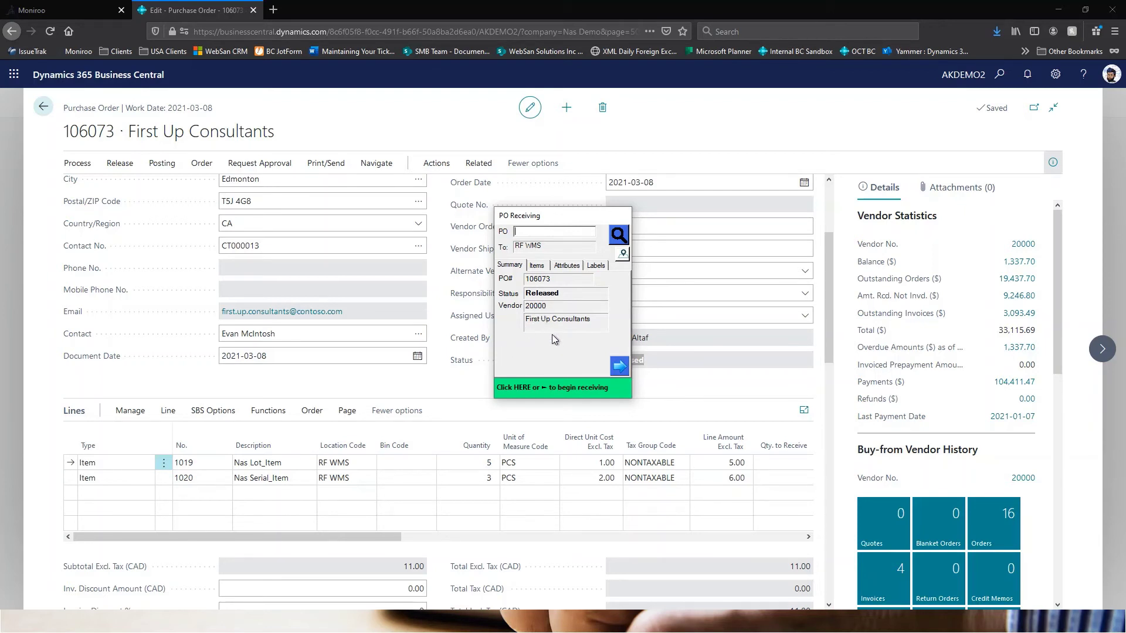
# Step: Review the loaded order's items, attributes and label information, and return to its summary
pyautogui.click(537, 267)
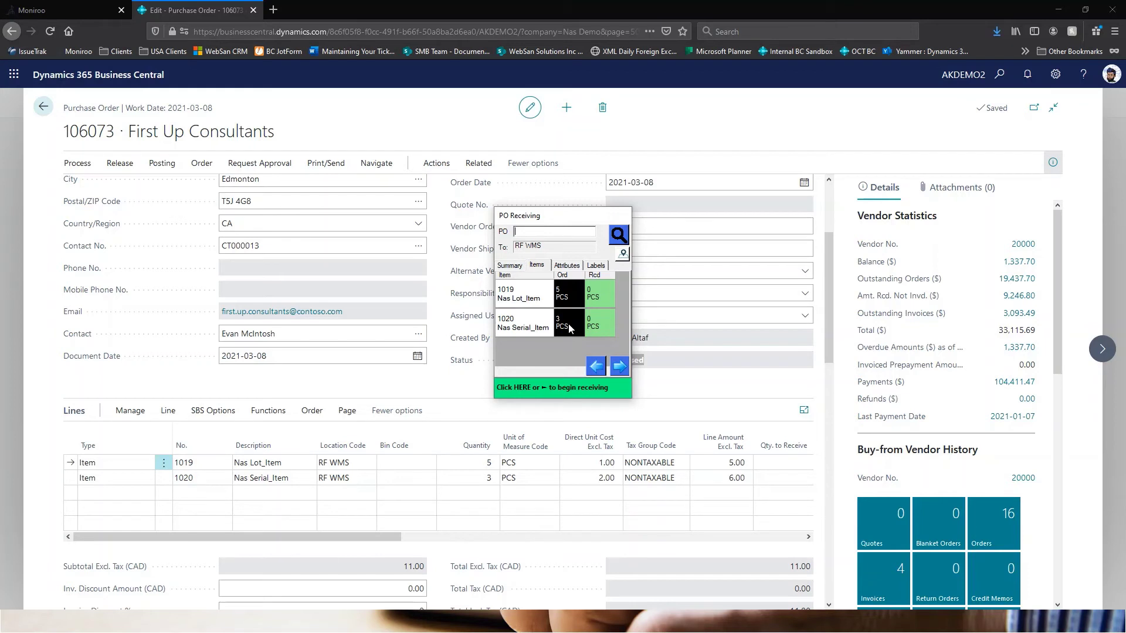
pyautogui.click(565, 266)
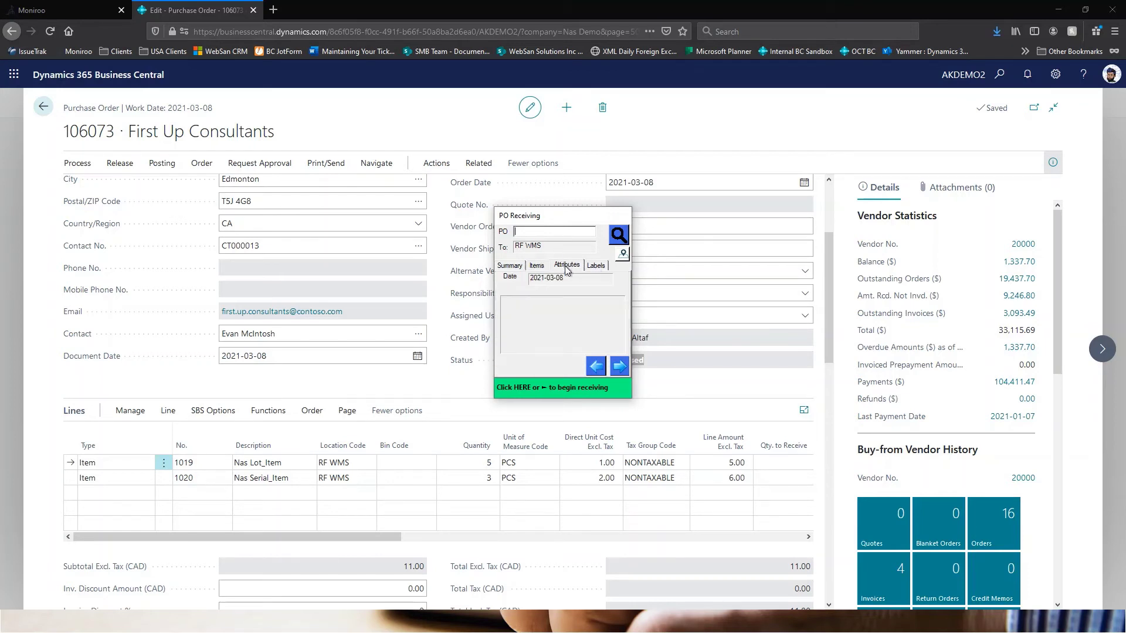
pyautogui.click(595, 267)
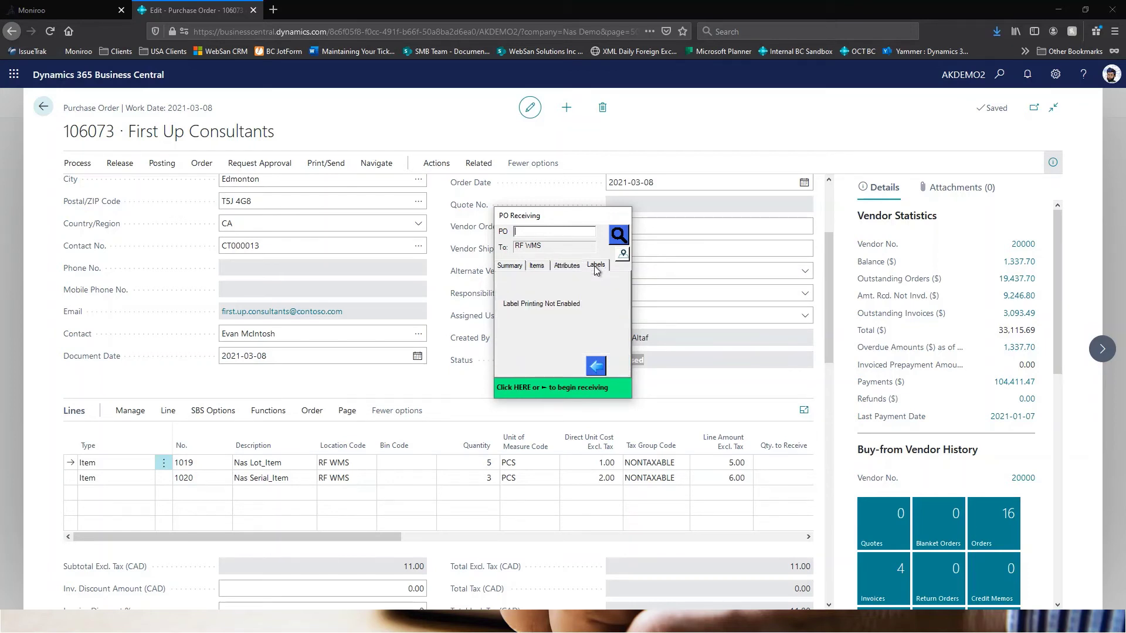
pyautogui.click(511, 267)
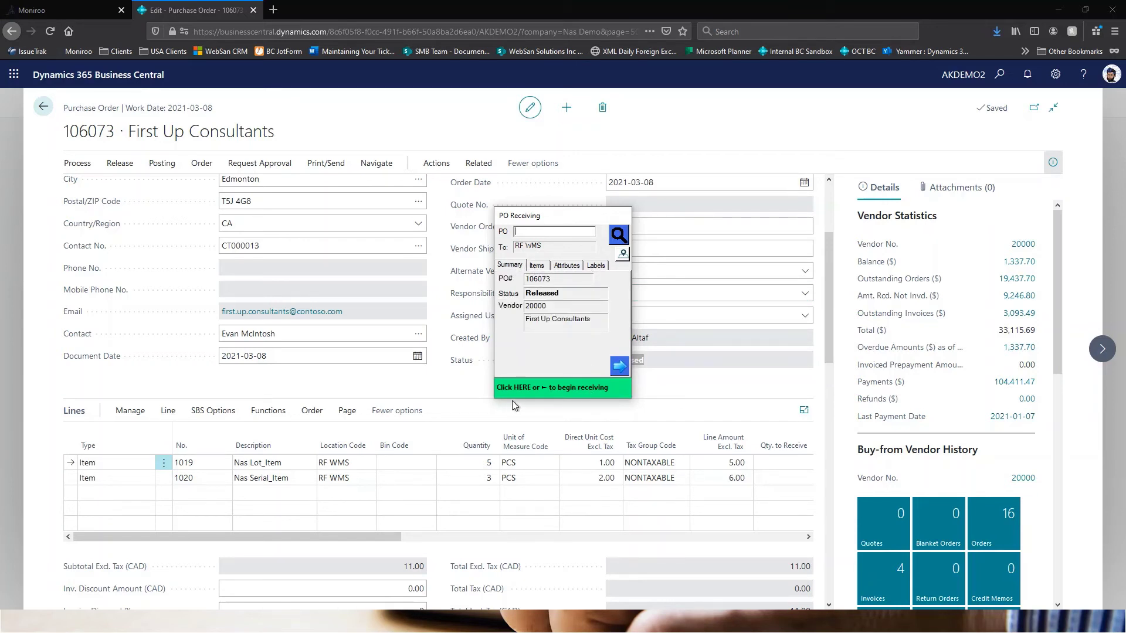
# Step: Begin receiving the order and enter a receive quantity of 5 PCS for item 1019
pyautogui.click(543, 389)
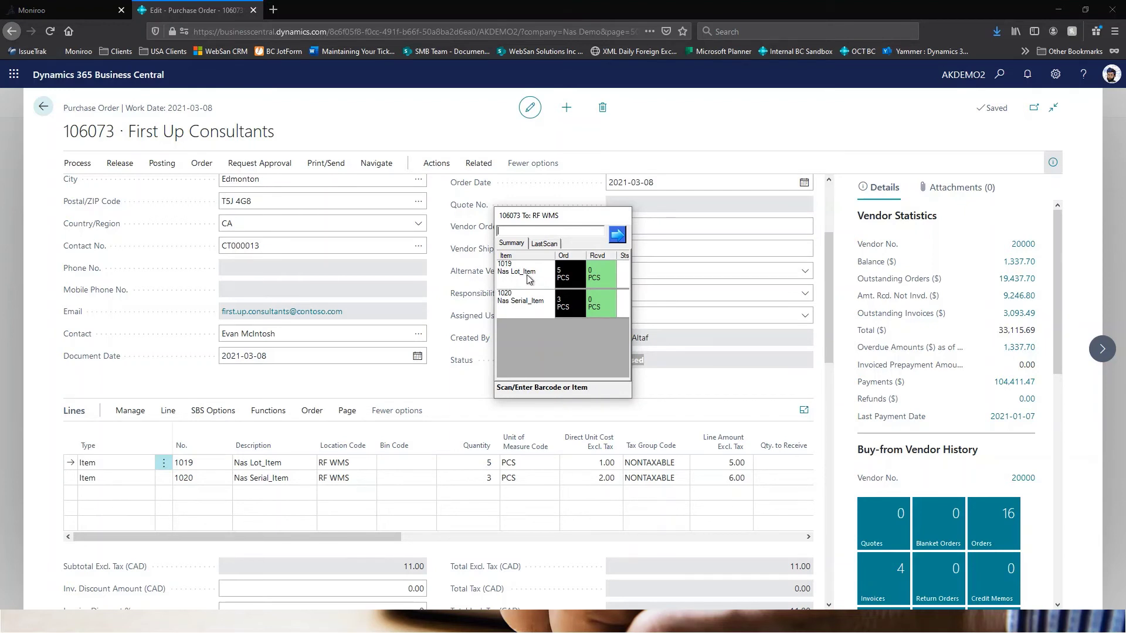
pyautogui.write('1019')
pyautogui.press('Return')
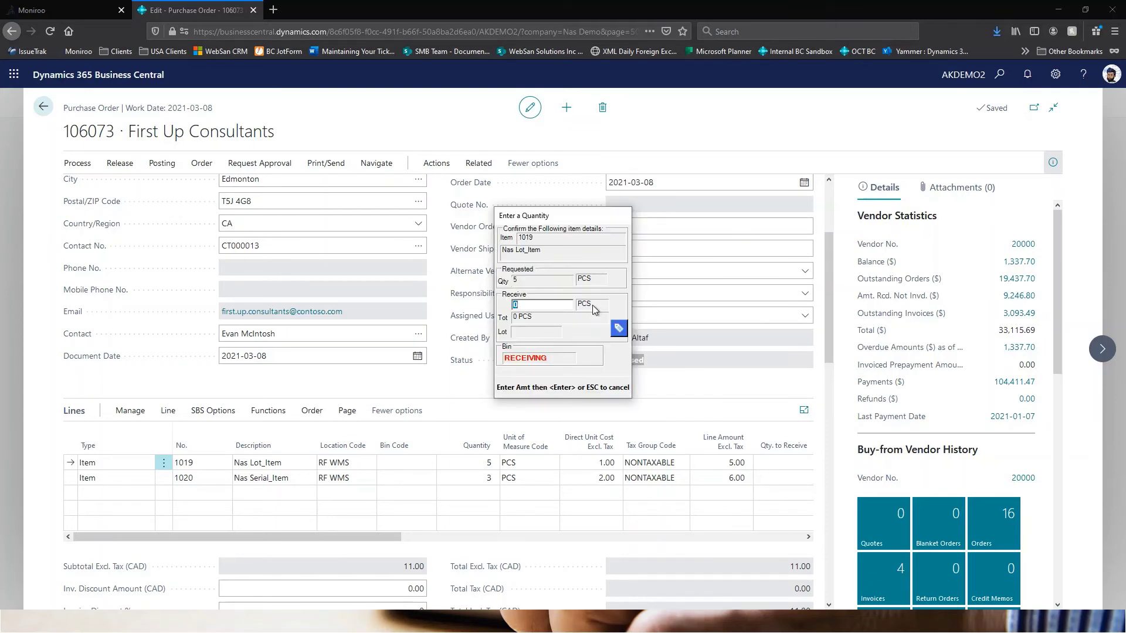
pyautogui.write('5')
# Step: Assign lot LOT03 to the received quantity of item 1019 and confirm the receipt of that line
pyautogui.click(618, 329)
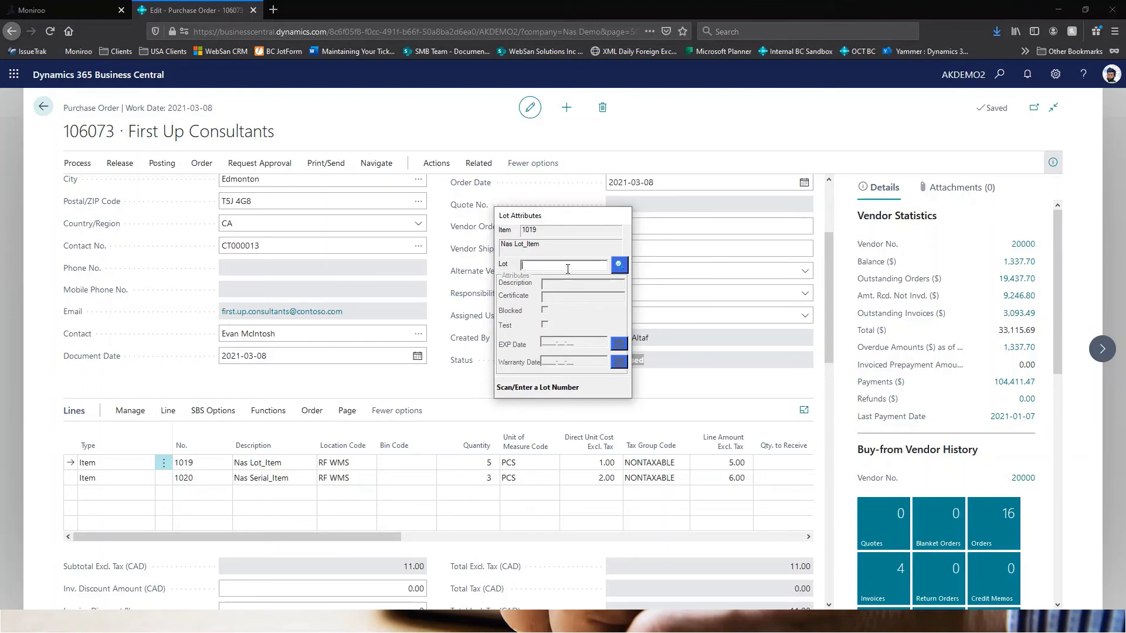
pyautogui.write('LO')
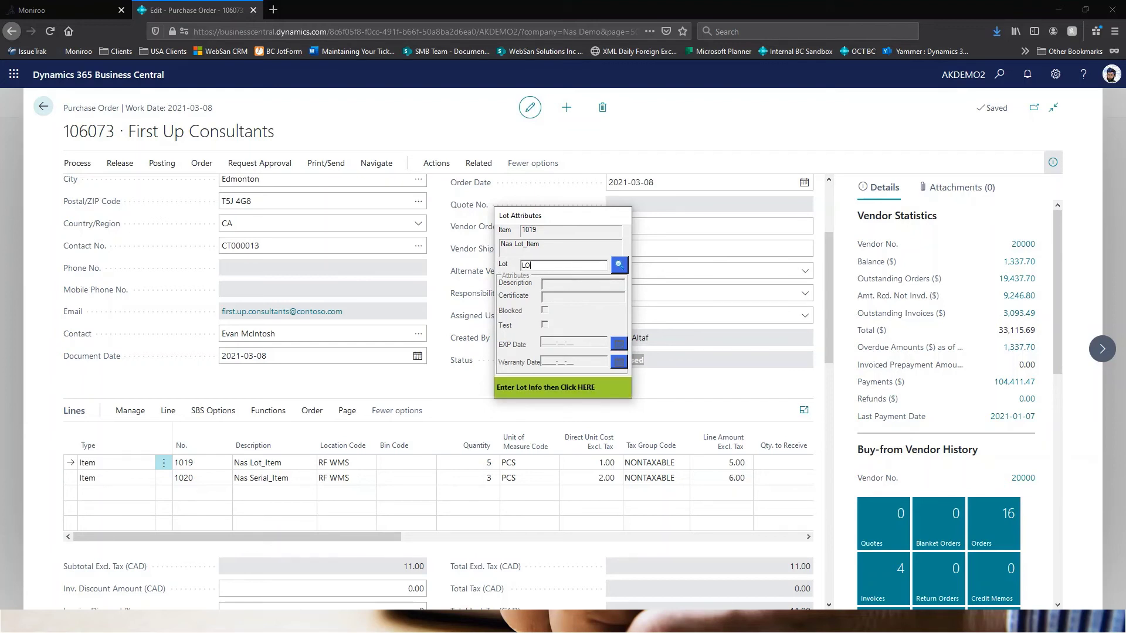
pyautogui.write('T03')
pyautogui.click(557, 390)
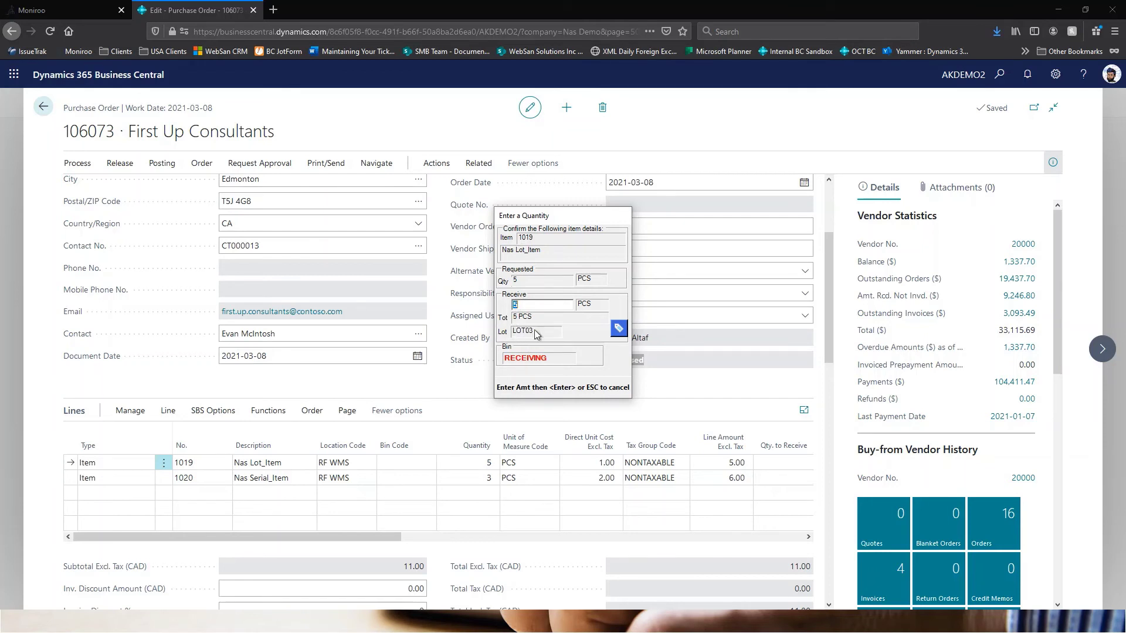
pyautogui.click(545, 303)
pyautogui.press('Return')
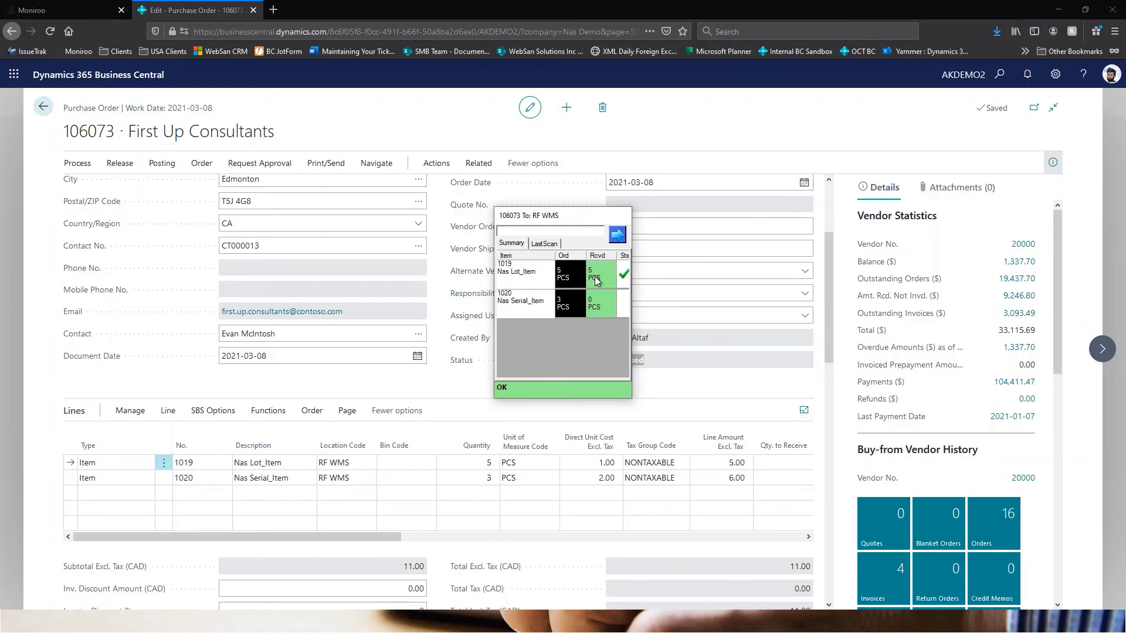
# Step: Select item 1020 for receiving and enter a receive quantity of 3 PCS
pyautogui.click(519, 308)
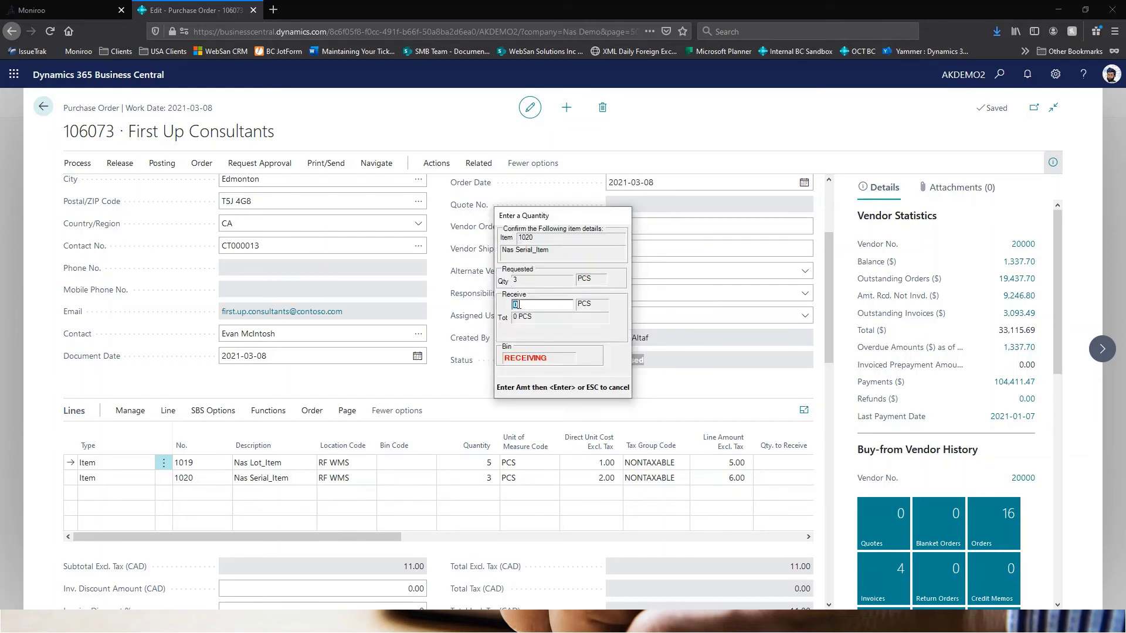
pyautogui.write('3')
pyautogui.press('Return')
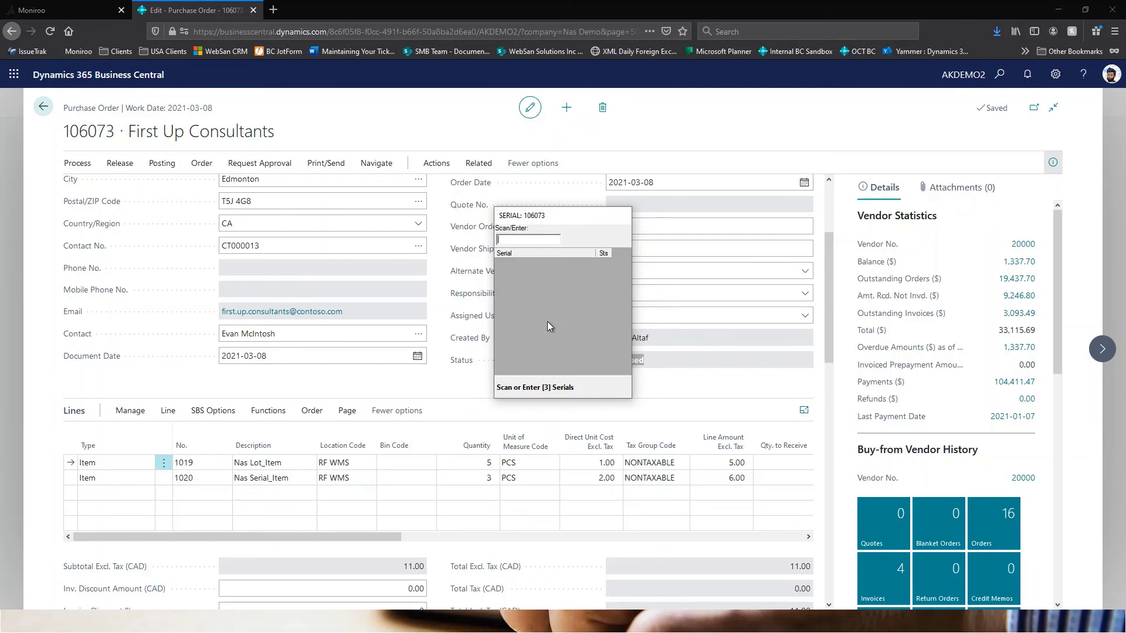
# Step: Enter serials S04, S05 and S06 for item 1020 and submit the completed purchase order receipt
pyautogui.write('S')
pyautogui.press('Return')
pyautogui.write('S0')
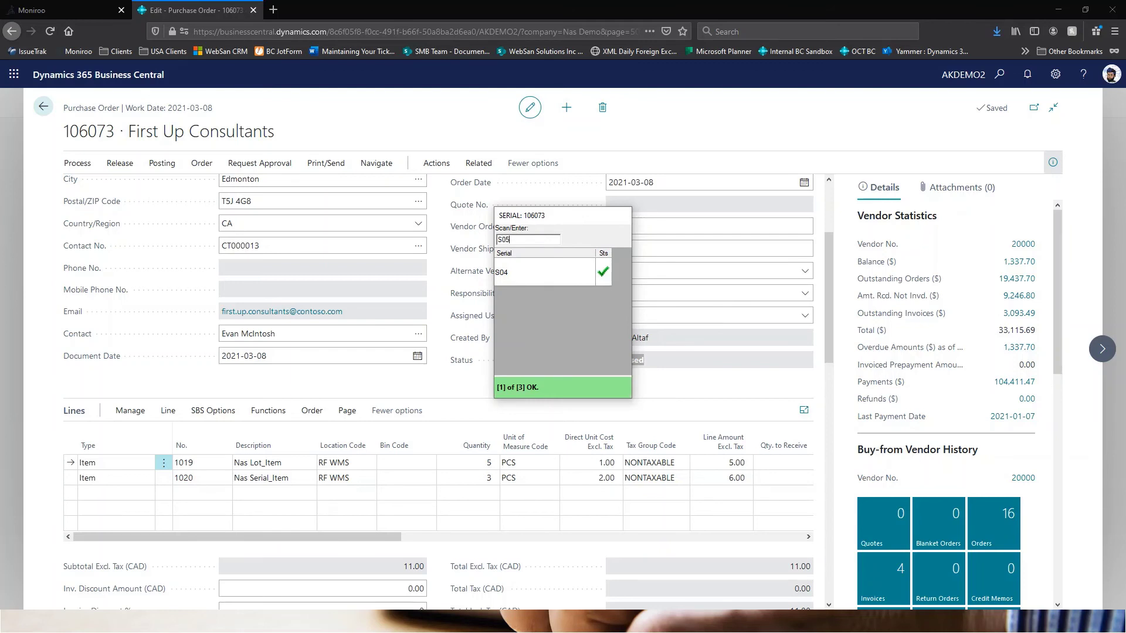
pyautogui.write('5')
pyautogui.press('Return')
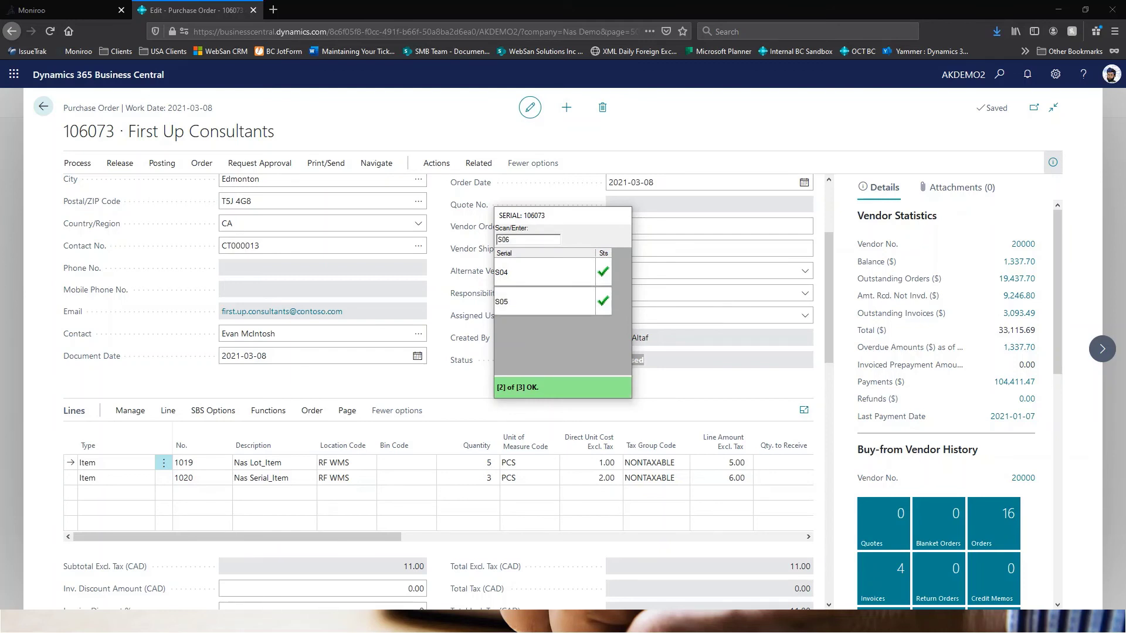
pyautogui.write('S06')
pyautogui.press('Return')
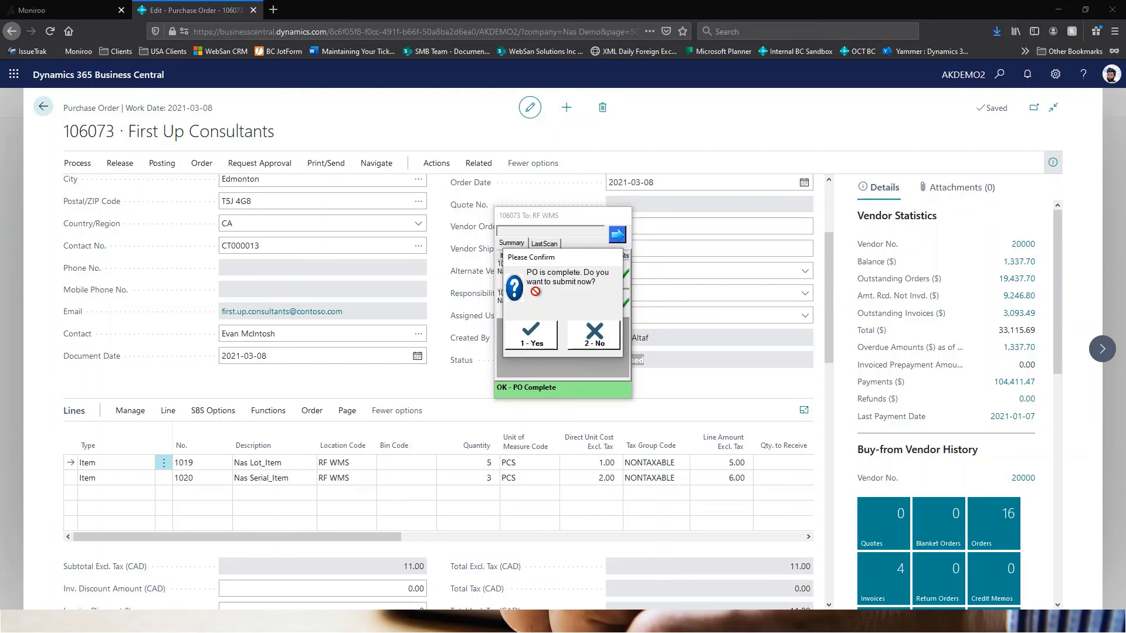
pyautogui.click(532, 335)
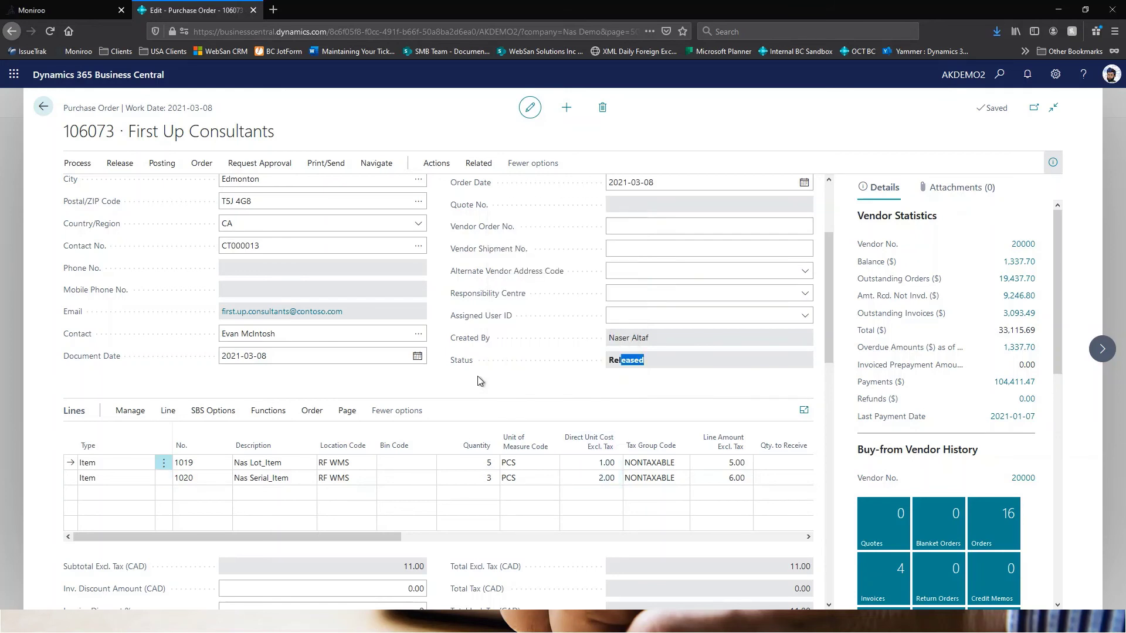
# Step: Check the received quantities on the First Up Consultants order lines, and open the item card for item 1019
pyautogui.moveTo(393, 536); pyautogui.dragTo(591, 537)
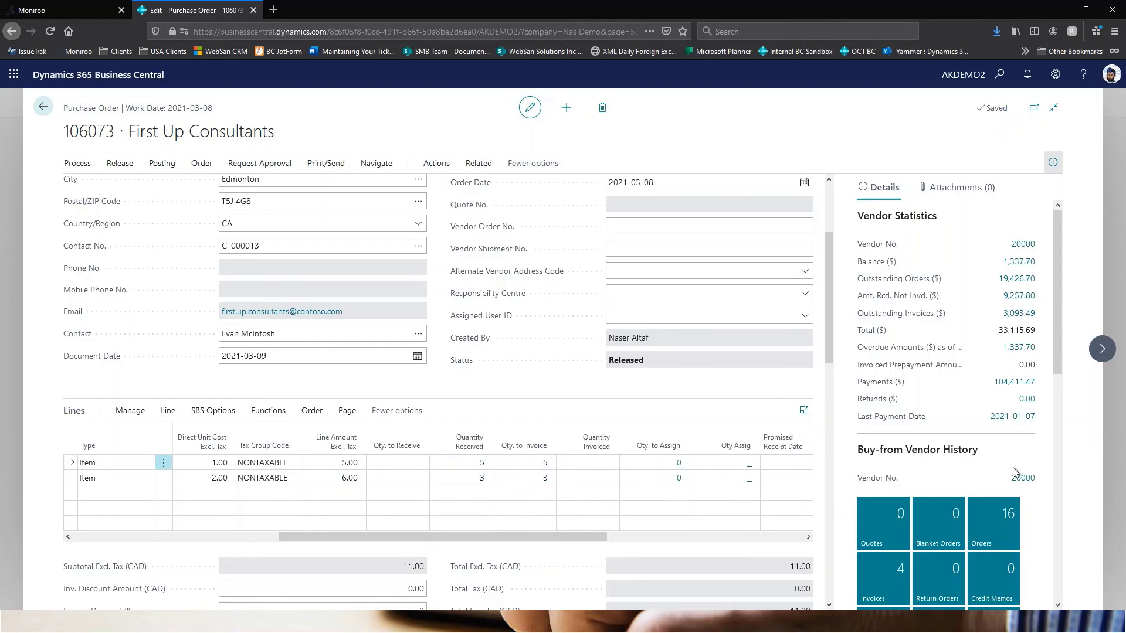
pyautogui.scroll(-3, 938, 411)
pyautogui.scroll(-2, 289, 440)
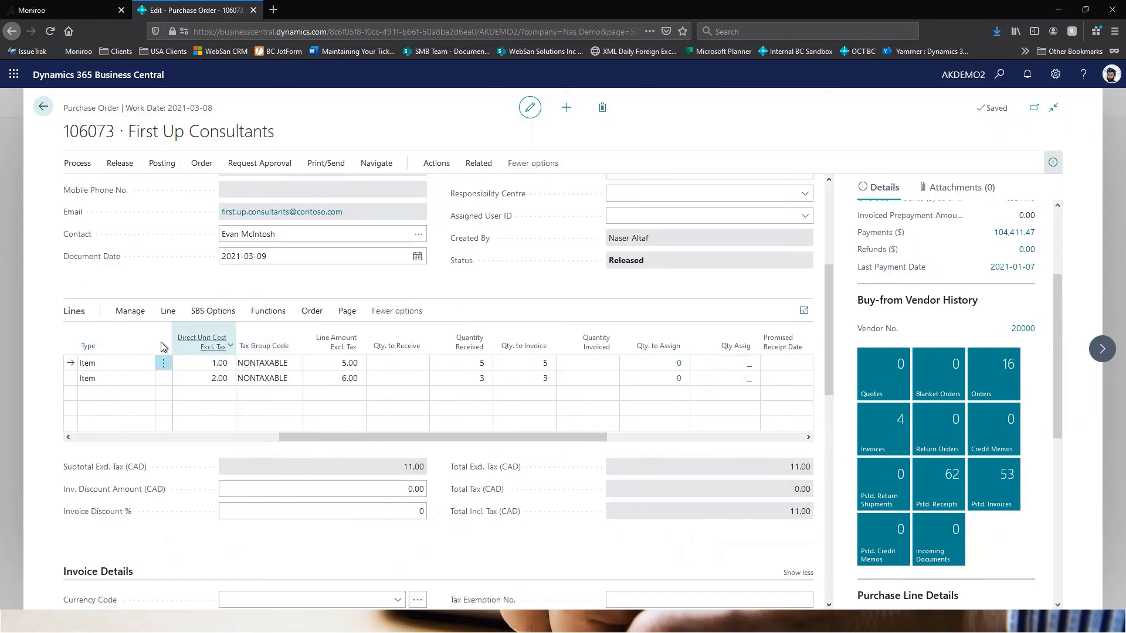
pyautogui.scroll(-3, 953, 469)
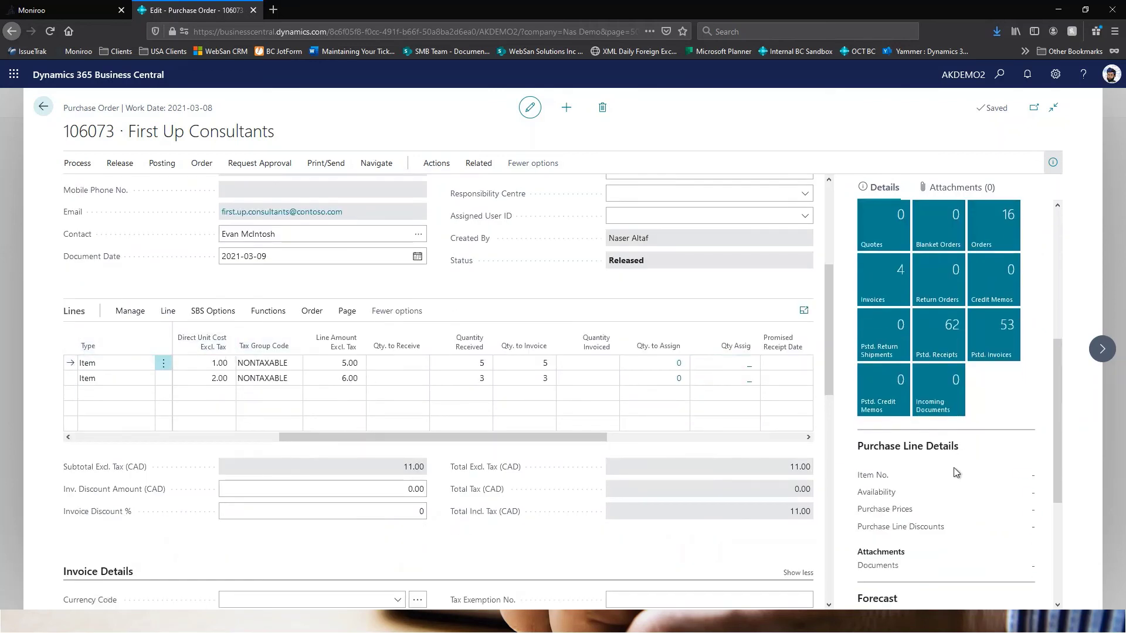
pyautogui.scroll(-1, 962, 469)
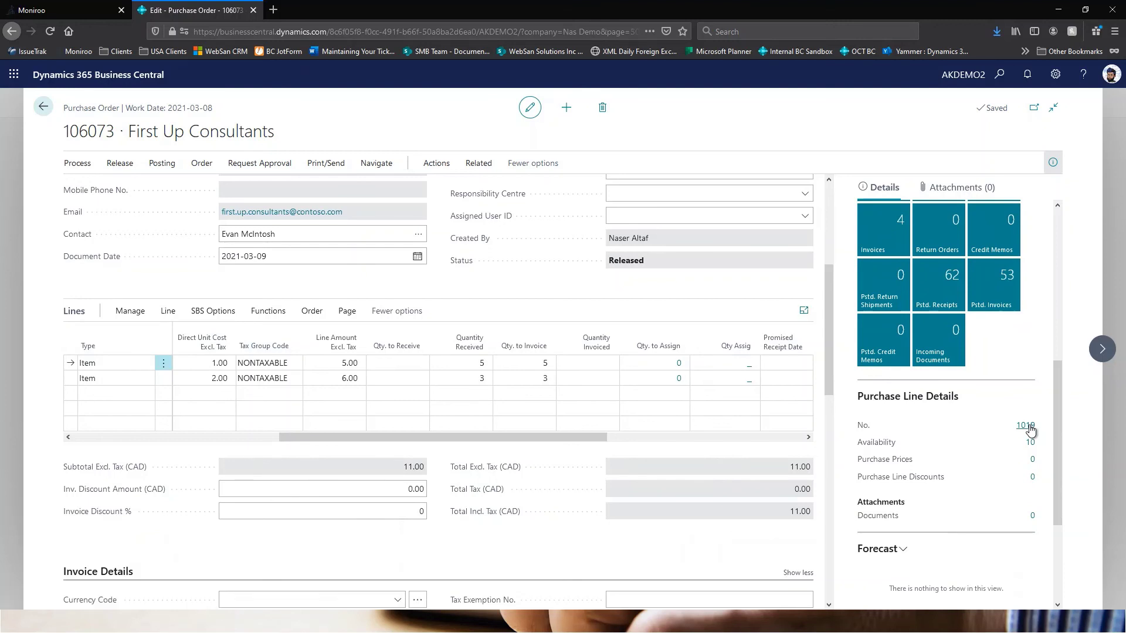
pyautogui.click(1028, 427)
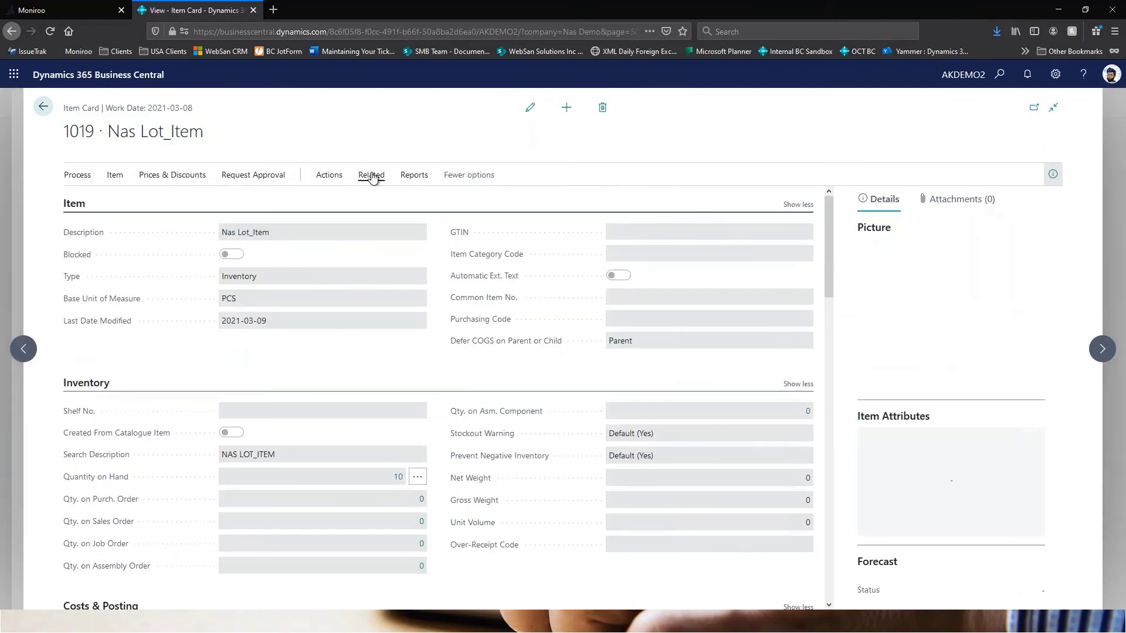
# Step: Open the bin contents of Nas Lot_Item from its item card
pyautogui.click(370, 192)
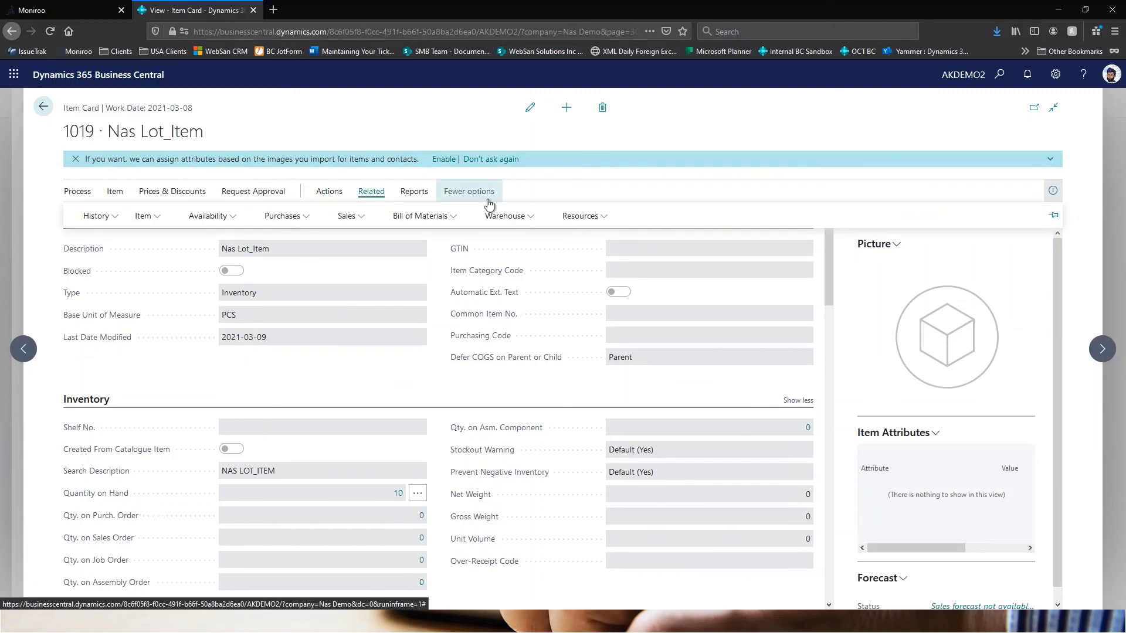
pyautogui.click(510, 223)
pyautogui.click(516, 239)
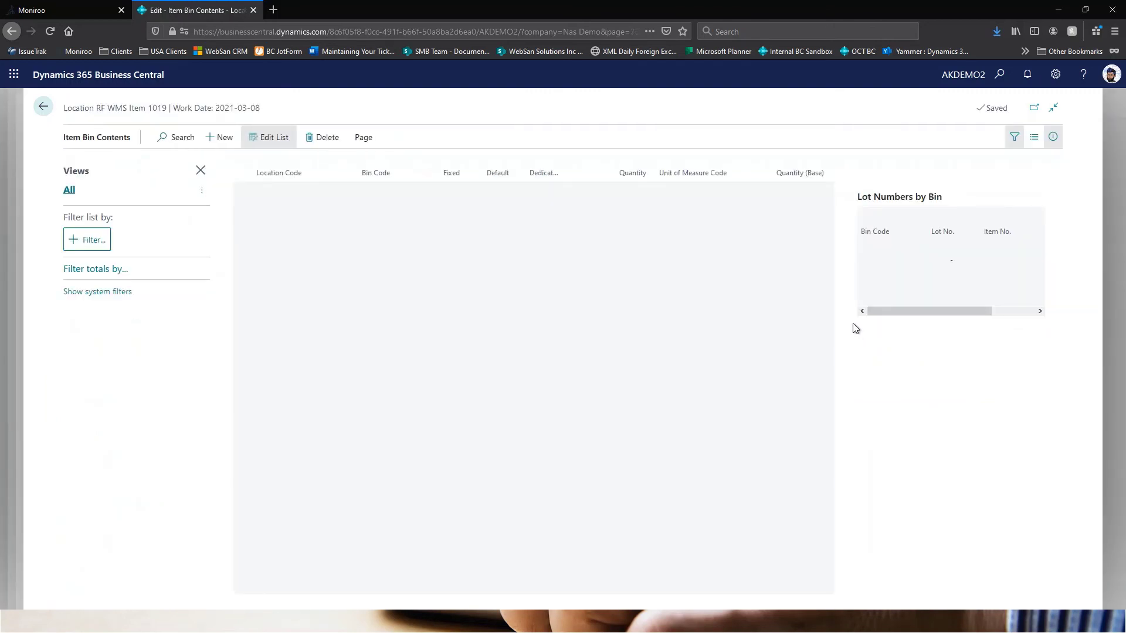
# Step: Check item 1019's quantity in the RECEIVING bin and the base quantity of each lot under Lot Numbers by Bin
pyautogui.click(623, 193)
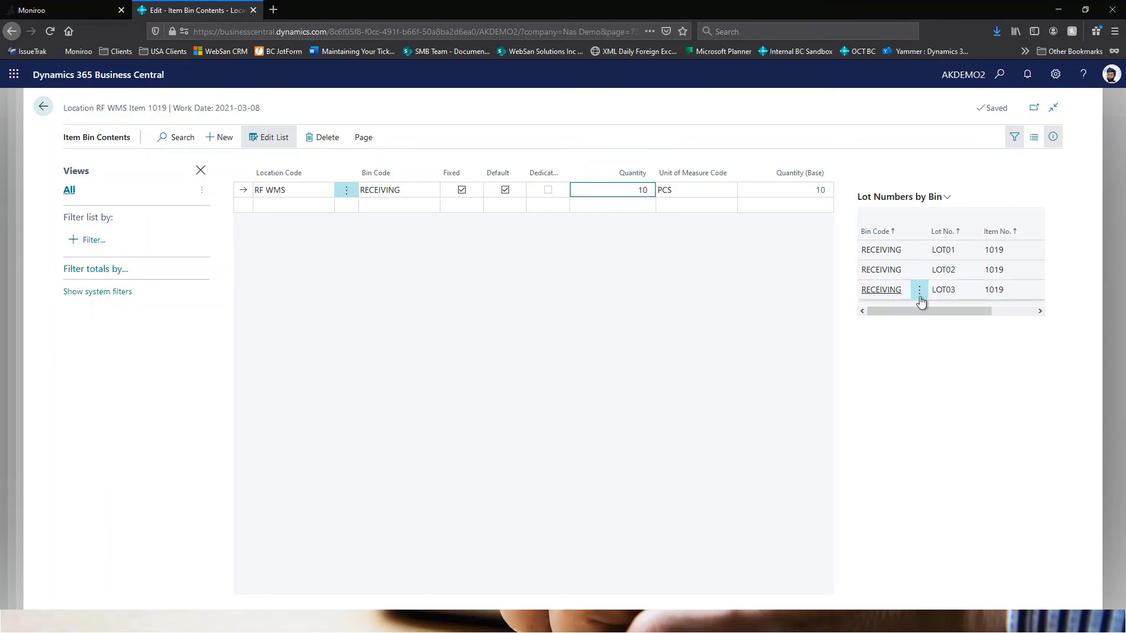
pyautogui.moveTo(937, 290); pyautogui.dragTo(996, 322)
pyautogui.click(1021, 296)
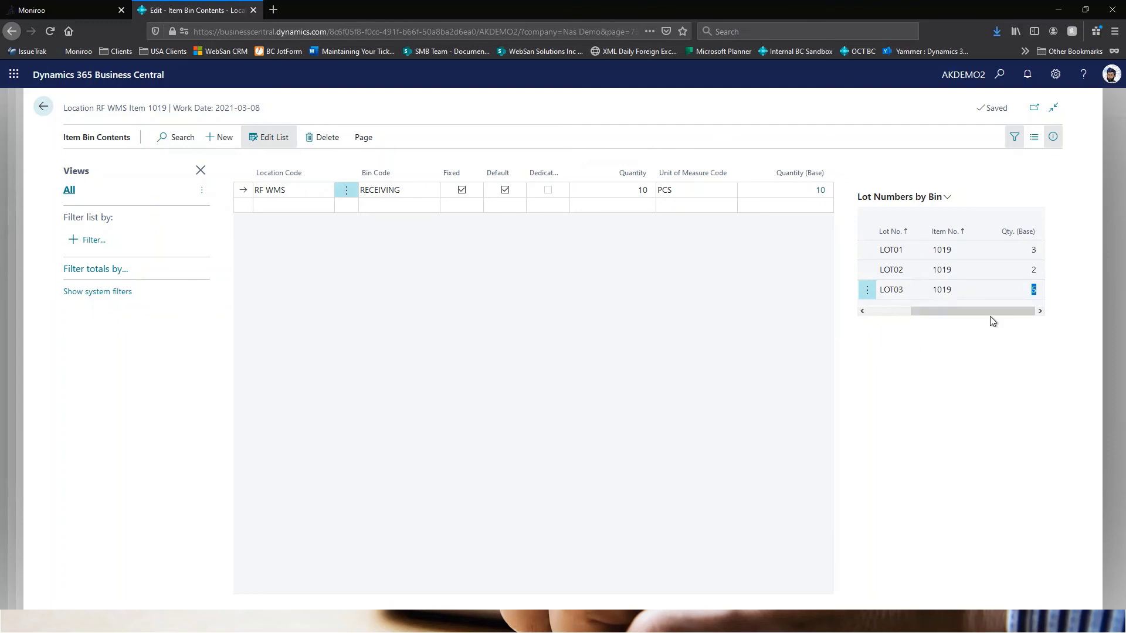
pyautogui.moveTo(989, 311); pyautogui.dragTo(906, 309)
# Step: Search for "WAREHOUSE ENTRIES" and open the Warehouse Entries list
pyautogui.click(1000, 74)
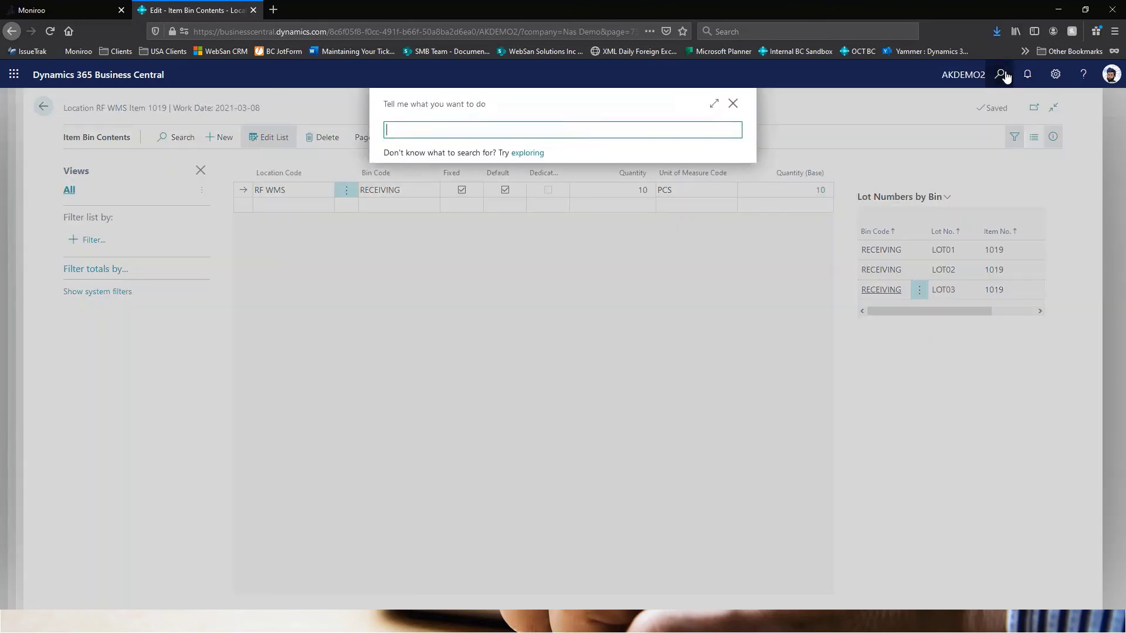
pyautogui.write('WAREHOUSE ENTRIES')
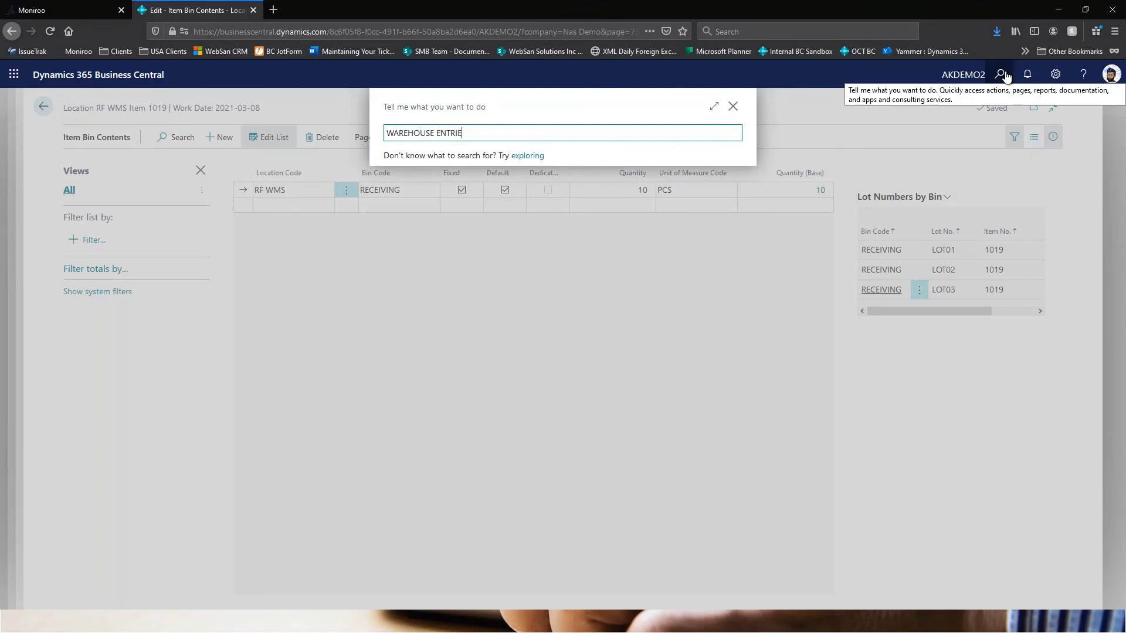
pyautogui.click(446, 187)
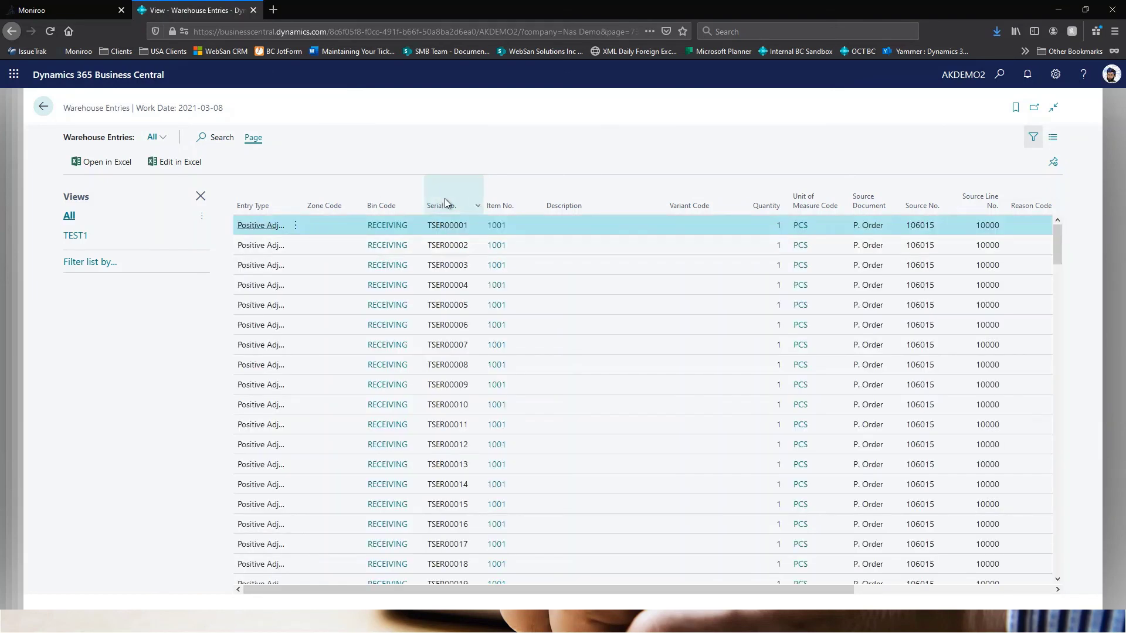
# Step: Sort the warehouse entries by Entry No. in descending order, examine the newest receipt entries, and leave the list, minimizing the browser
pyautogui.moveTo(634, 591); pyautogui.dragTo(834, 591)
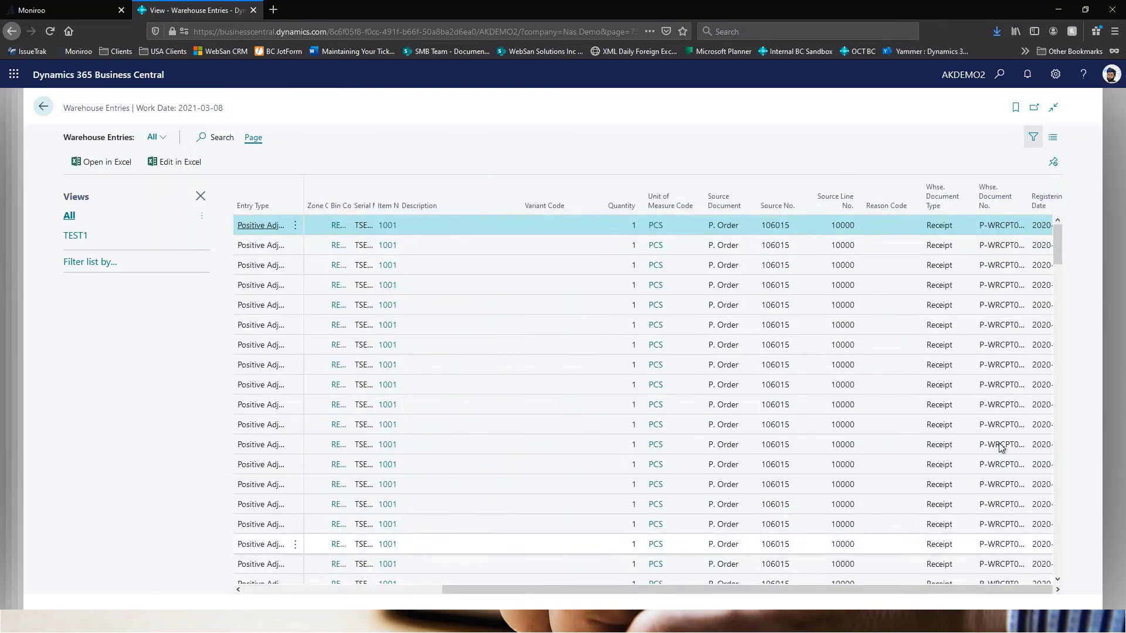
pyautogui.click(1019, 211)
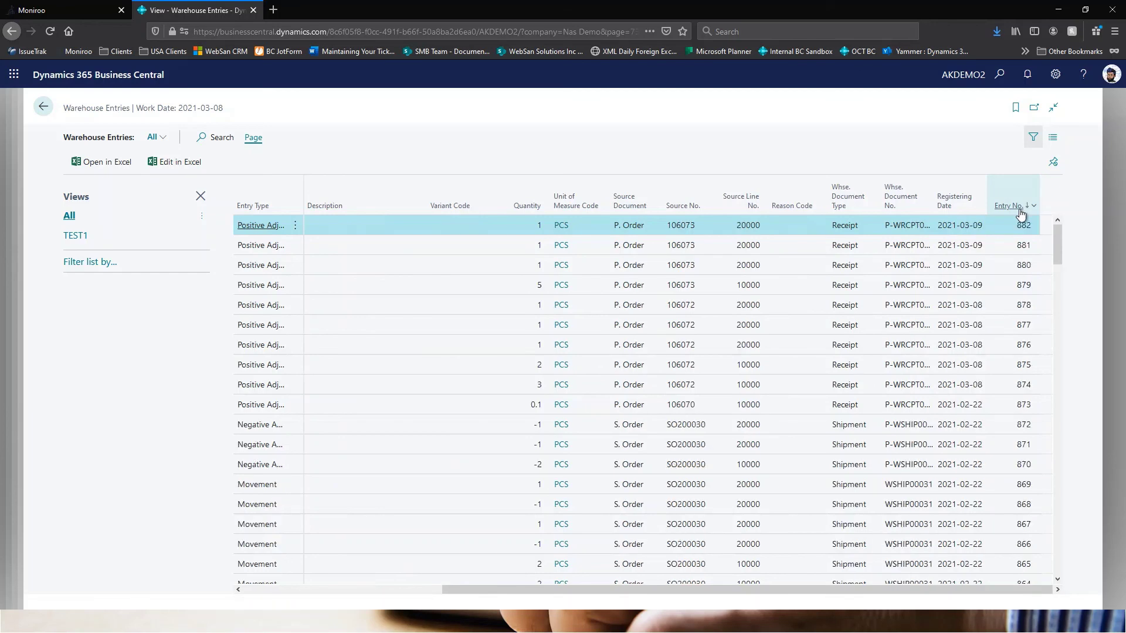
pyautogui.moveTo(800, 589); pyautogui.dragTo(420, 566)
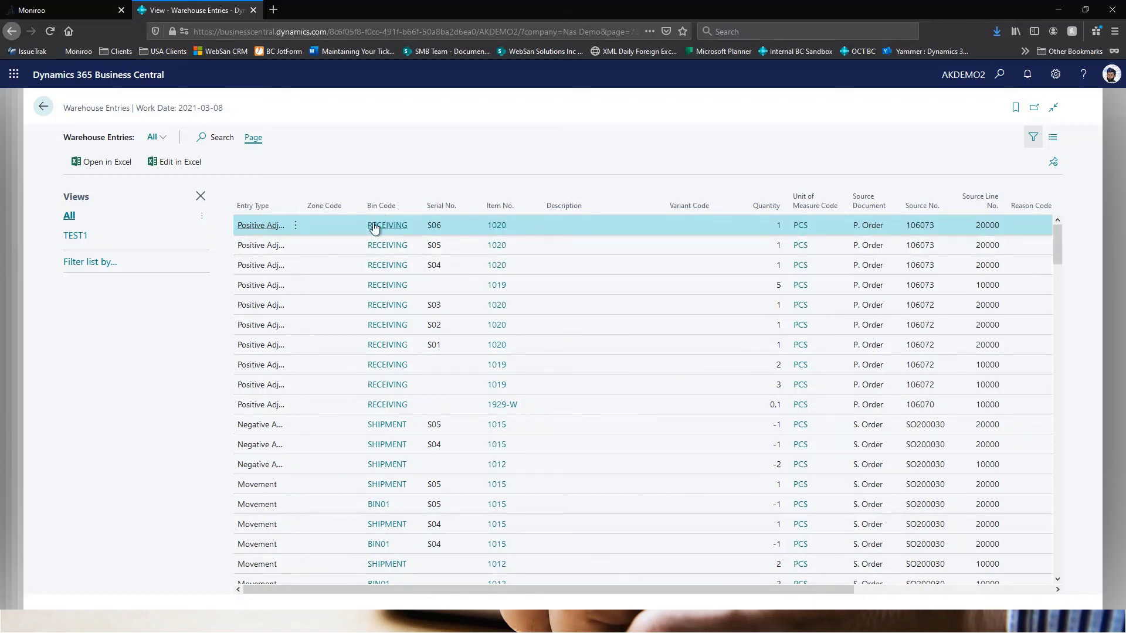
pyautogui.click(43, 106)
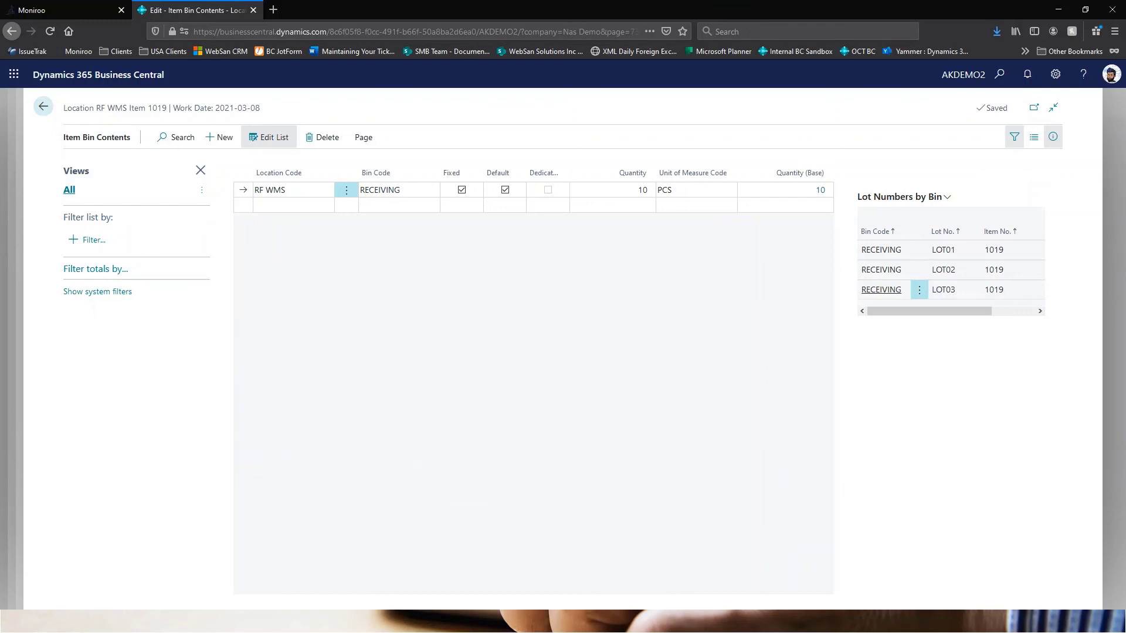
pyautogui.click(1061, 8)
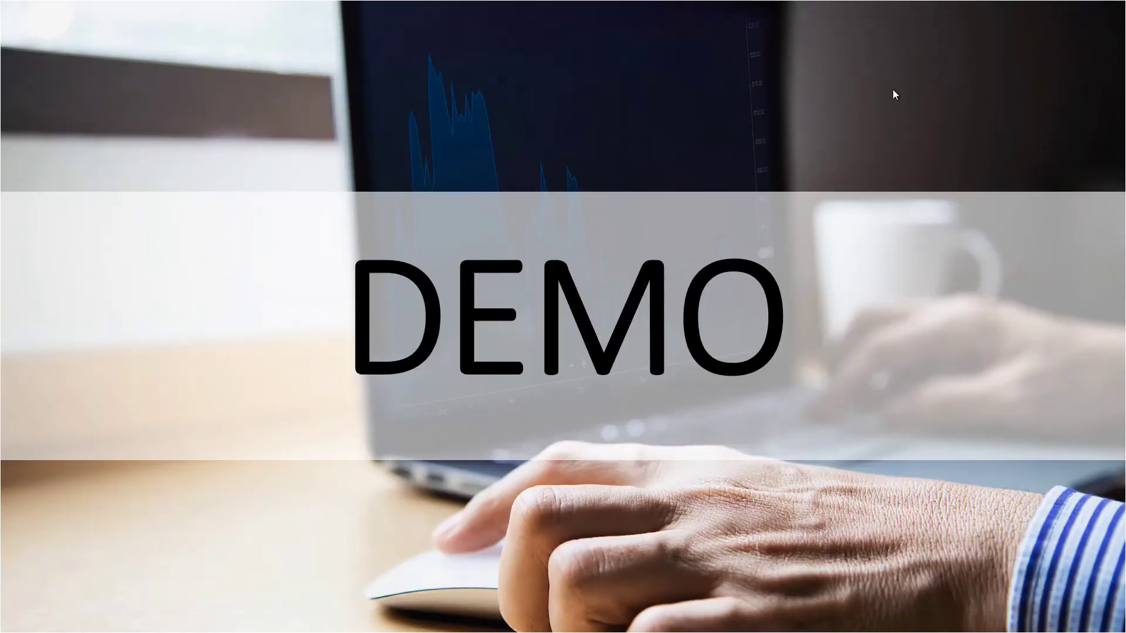